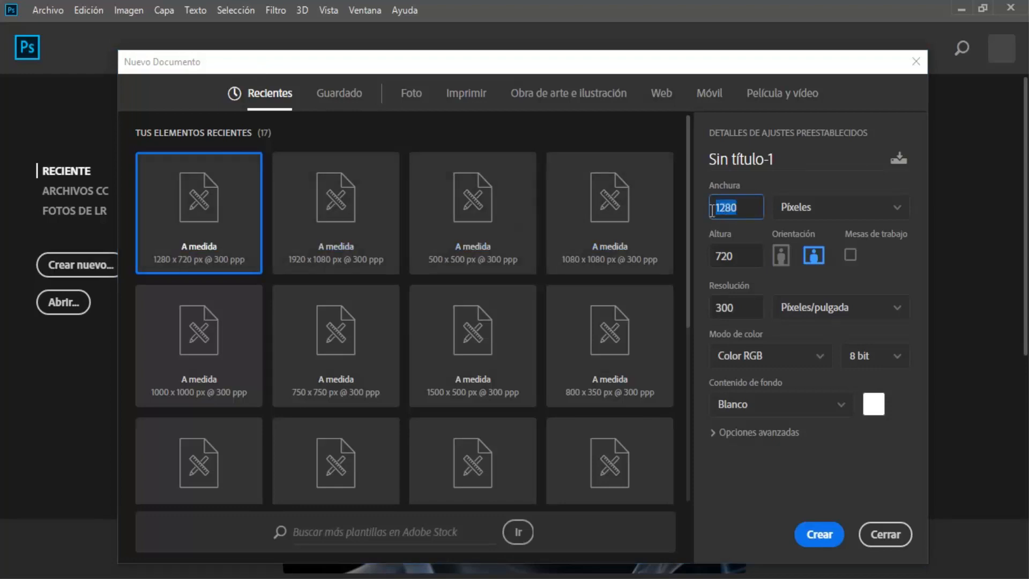
Create a new RGB document of 1280 × 720 pixels at 300 pixels/inch with a white background.
{"action": "left_click", "coordinate": [721, 259]}
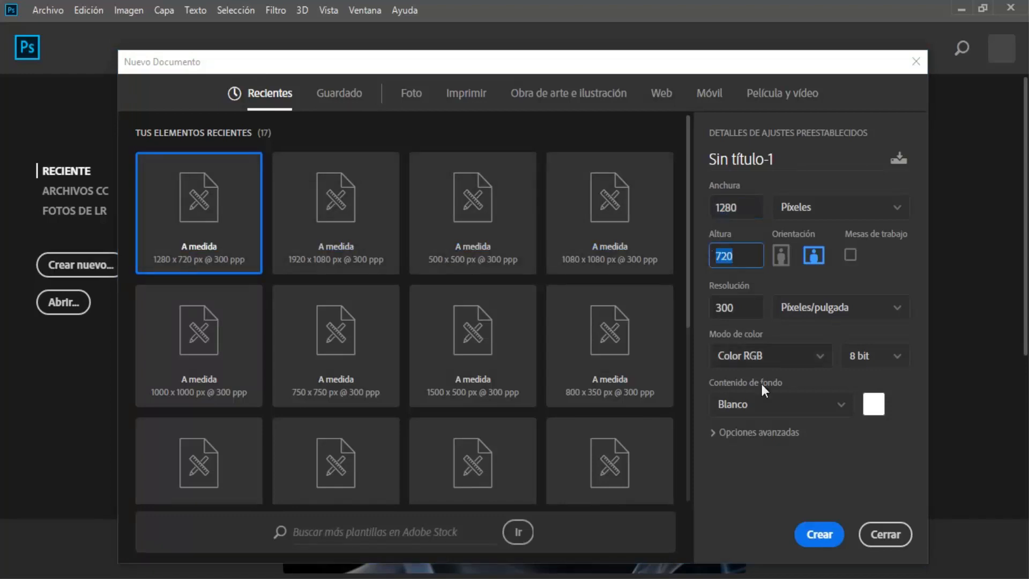
{"action": "left_click", "coordinate": [812, 528]}
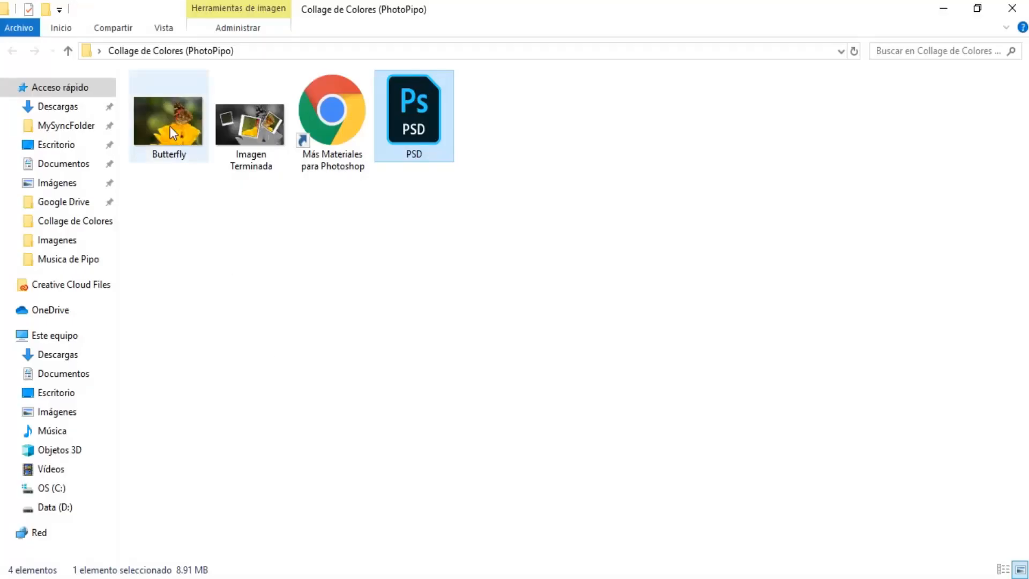
Place the Butterfly image in the document and scale it from the centre to about 21.5% so it covers the canvas.
{"action": "left_click_drag", "start_coordinate": [169, 126], "coordinate": [476, 491]}
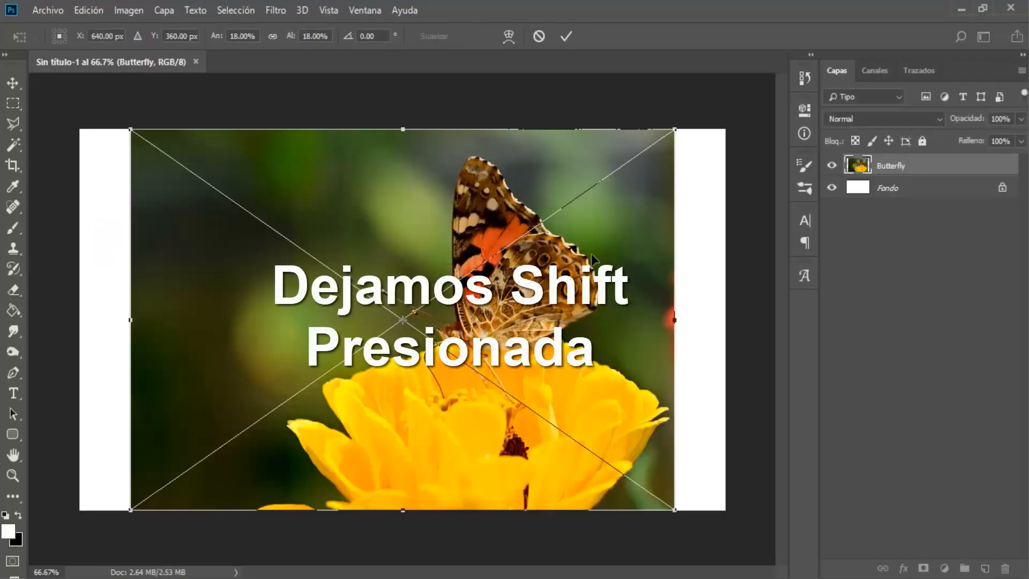
{"action": "left_click_drag", "start_coordinate": [673, 135], "coordinate": [742, 112]}
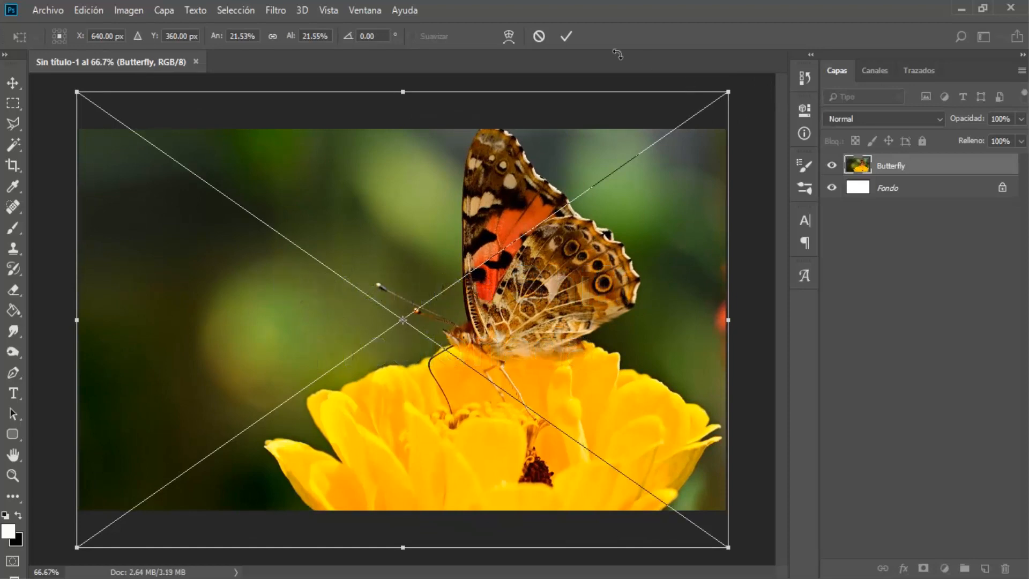
{"action": "key", "text": "e"}
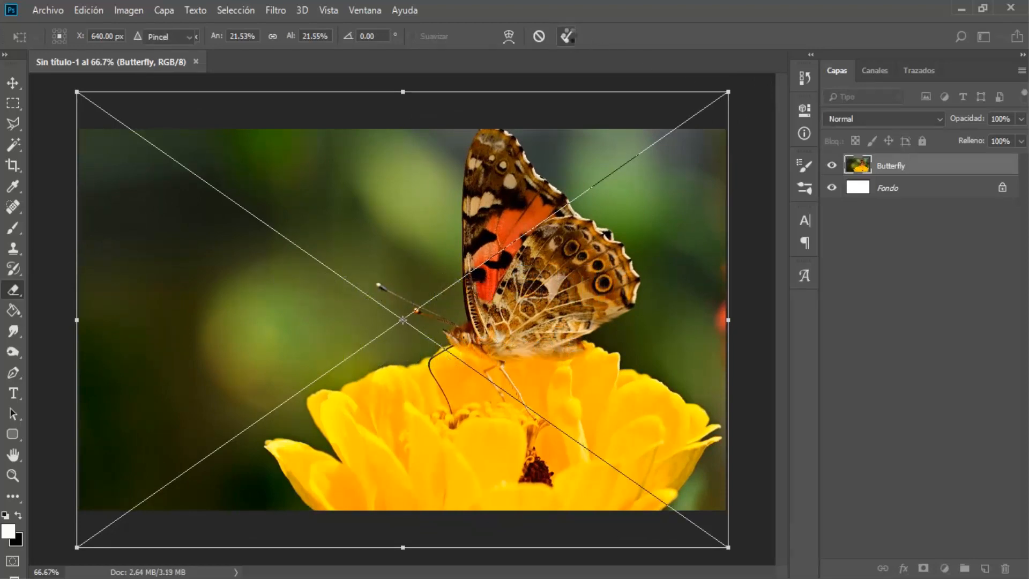
{"action": "left_click", "coordinate": [567, 36]}
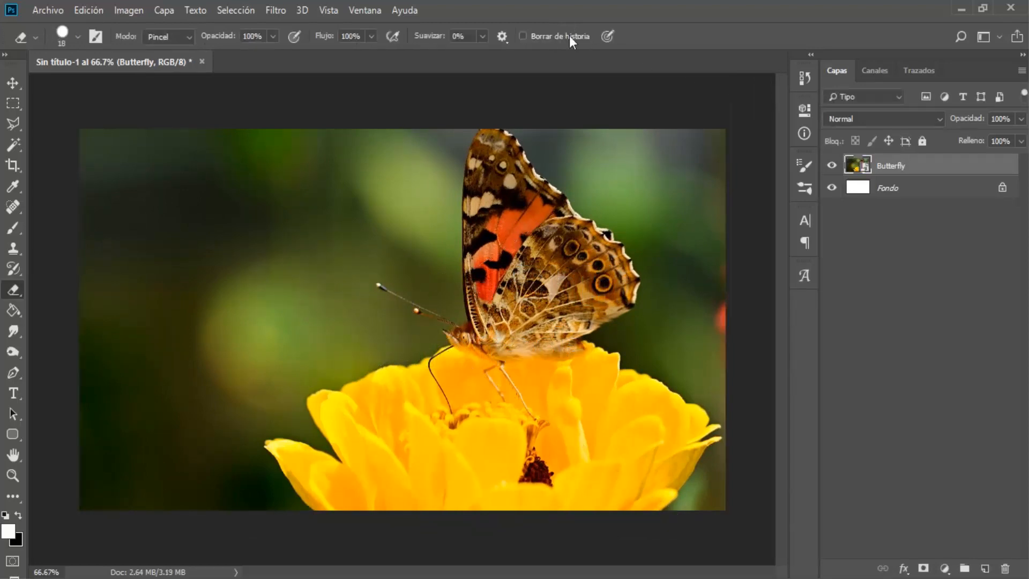
Rasterize the Butterfly layer and duplicate it.
{"action": "right_click", "coordinate": [881, 162]}
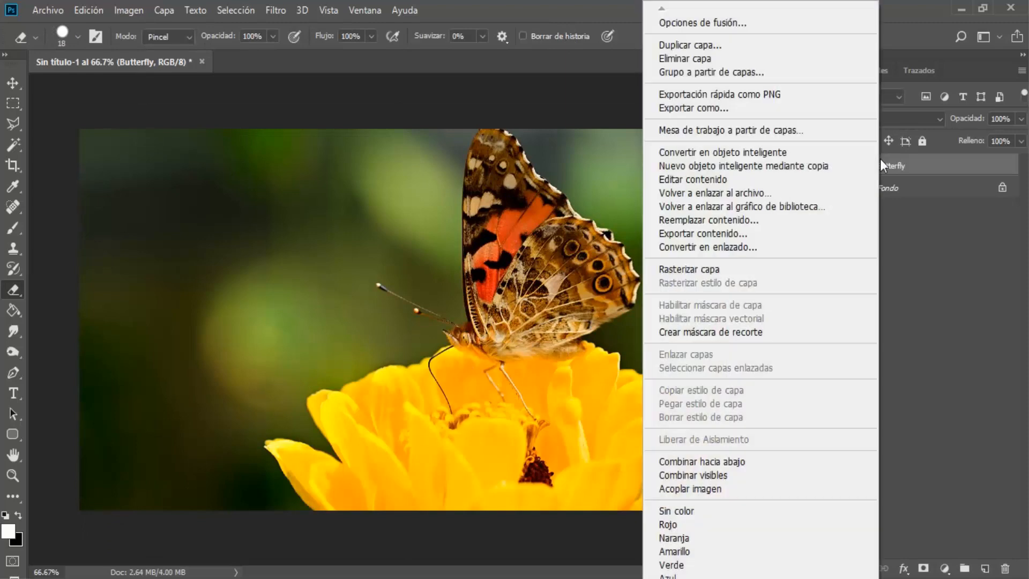
{"action": "left_click", "coordinate": [687, 269]}
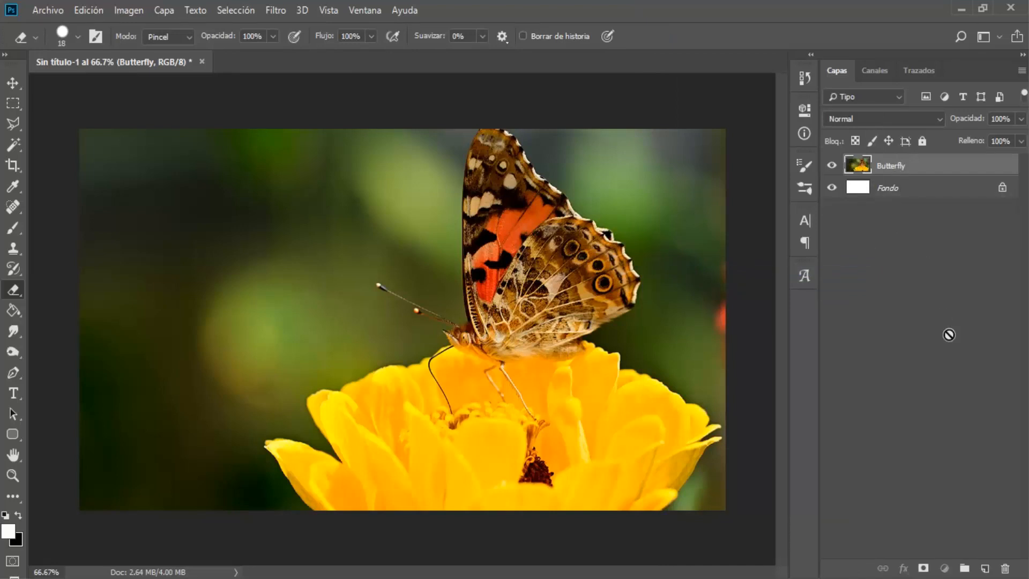
{"action": "left_click_drag", "start_coordinate": [907, 165], "coordinate": [985, 564]}
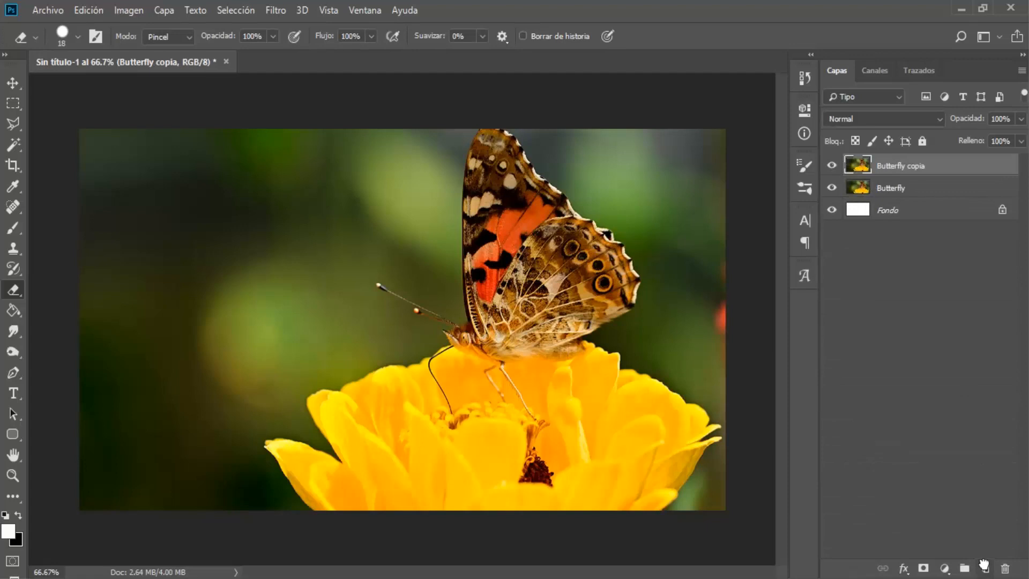
Desaturate the original Butterfly layer beneath its copy.
{"action": "left_click", "coordinate": [901, 188]}
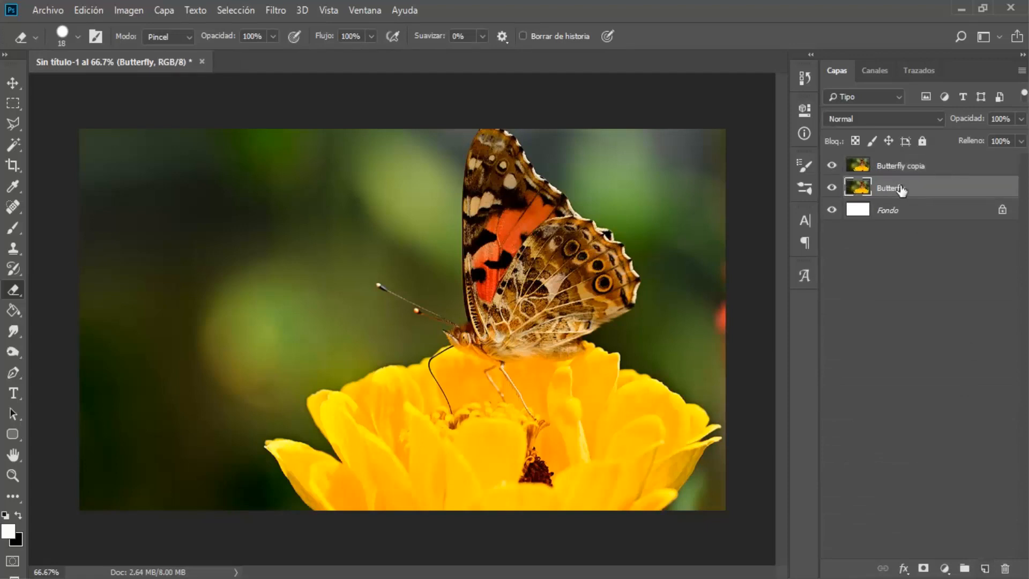
{"action": "left_click", "coordinate": [140, 13]}
{"action": "mouse_move", "coordinate": [150, 51]}
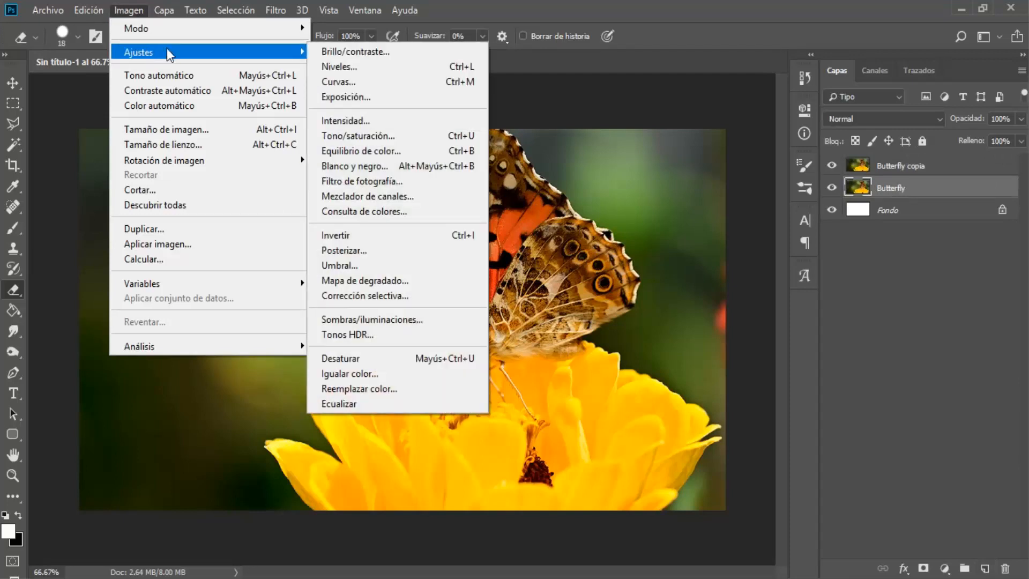
{"action": "left_click", "coordinate": [348, 358]}
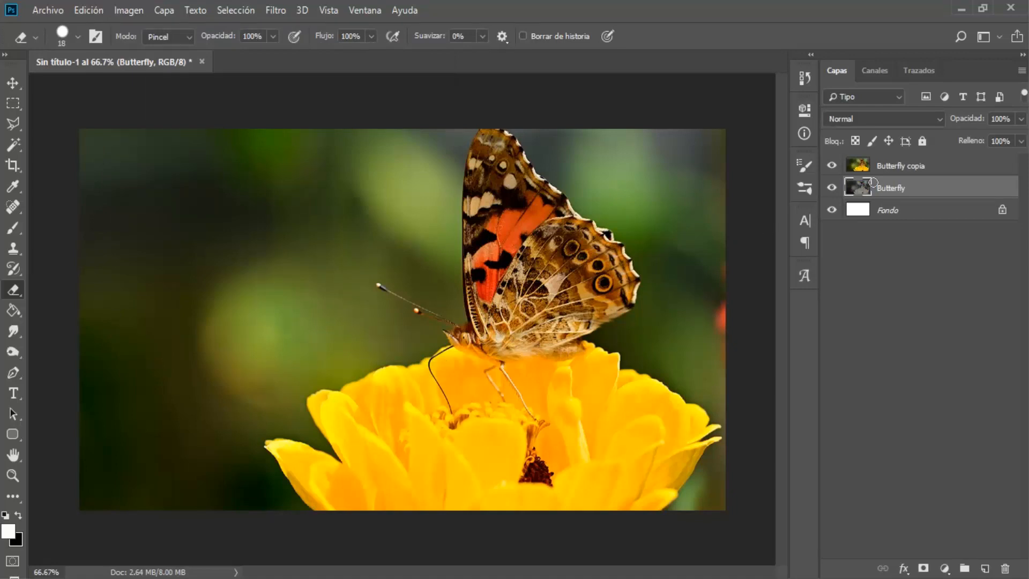
Add a layer mask to the Butterfly copia layer and fill the mask with black using the Paint Bucket.
{"action": "left_click", "coordinate": [895, 168]}
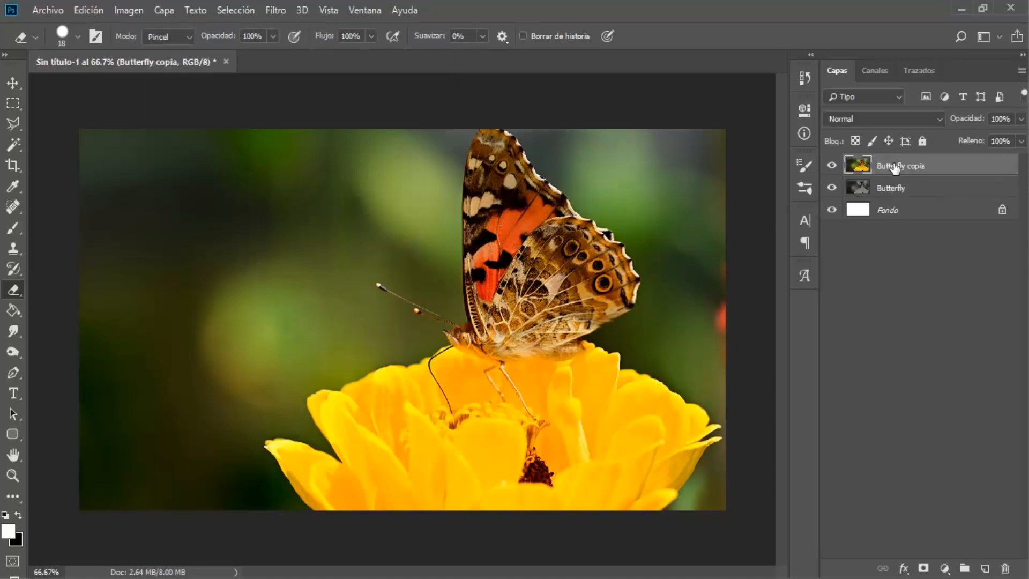
{"action": "left_click", "coordinate": [931, 566]}
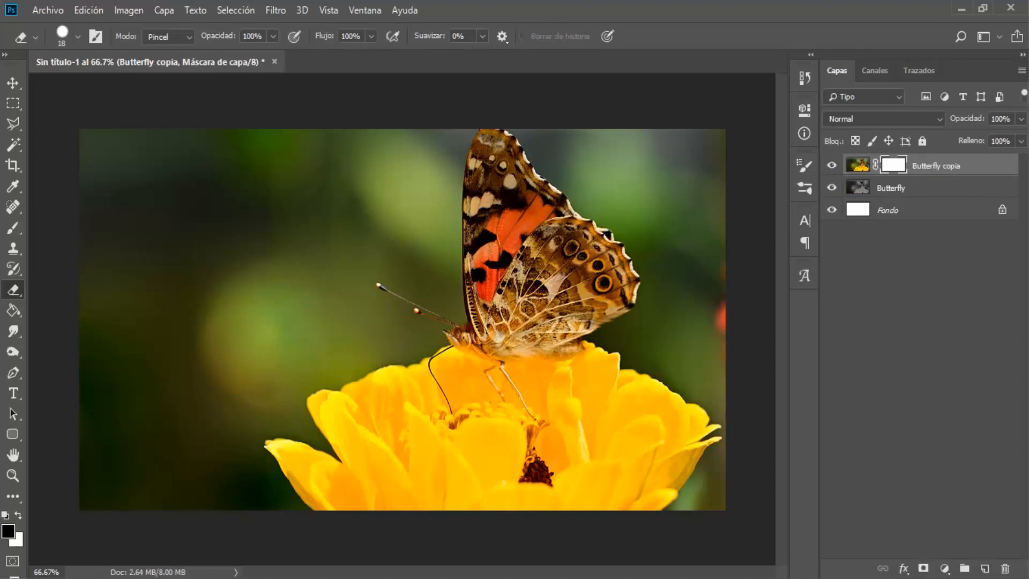
{"action": "left_click", "coordinate": [13, 311]}
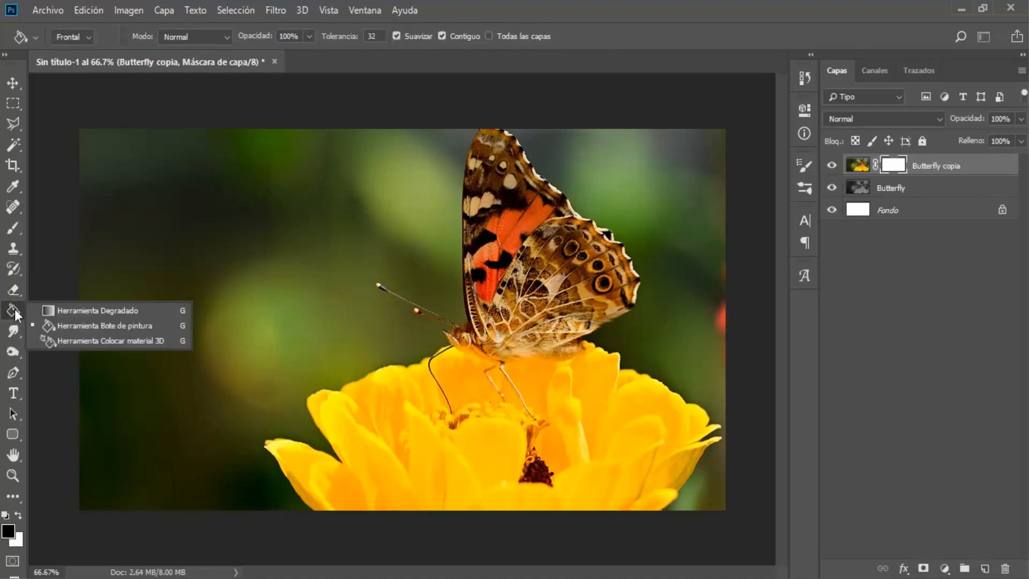
{"action": "left_click", "coordinate": [103, 326]}
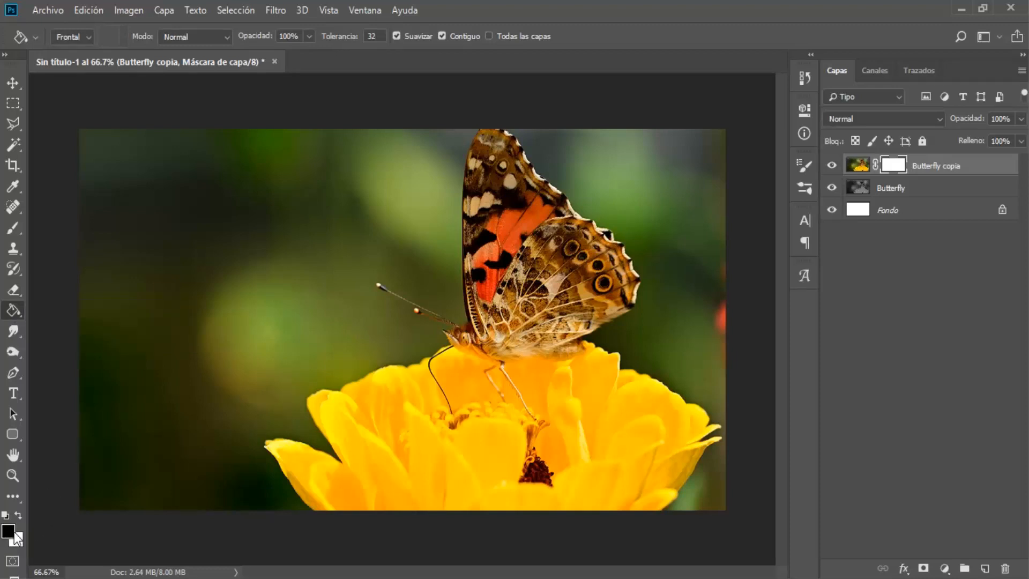
{"action": "left_click", "coordinate": [365, 325]}
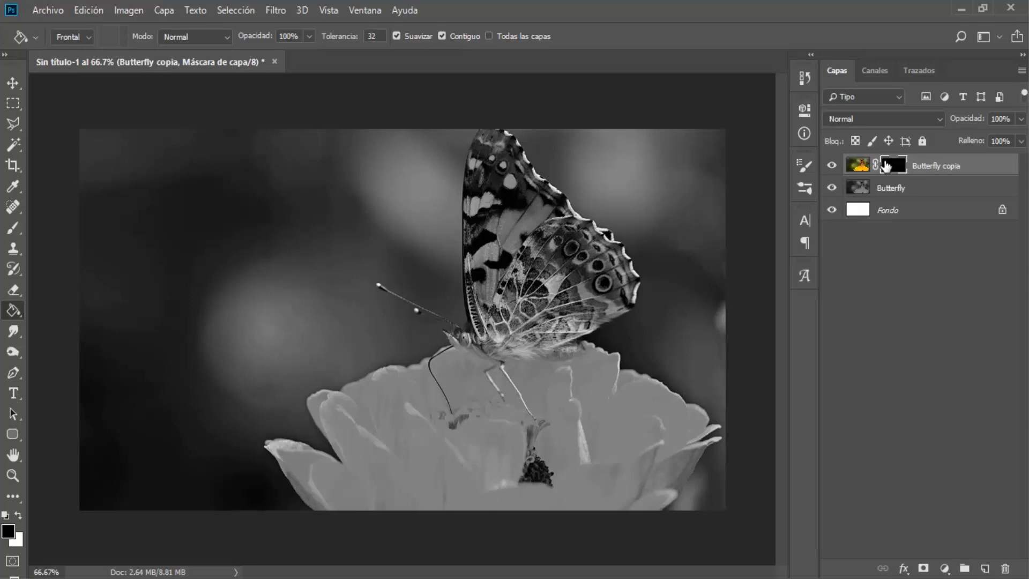
Add a new empty layer above Butterfly copia and marquee a slightly tall rectangle over the flower's left half and the butterfly's head.
{"action": "left_click", "coordinate": [984, 568]}
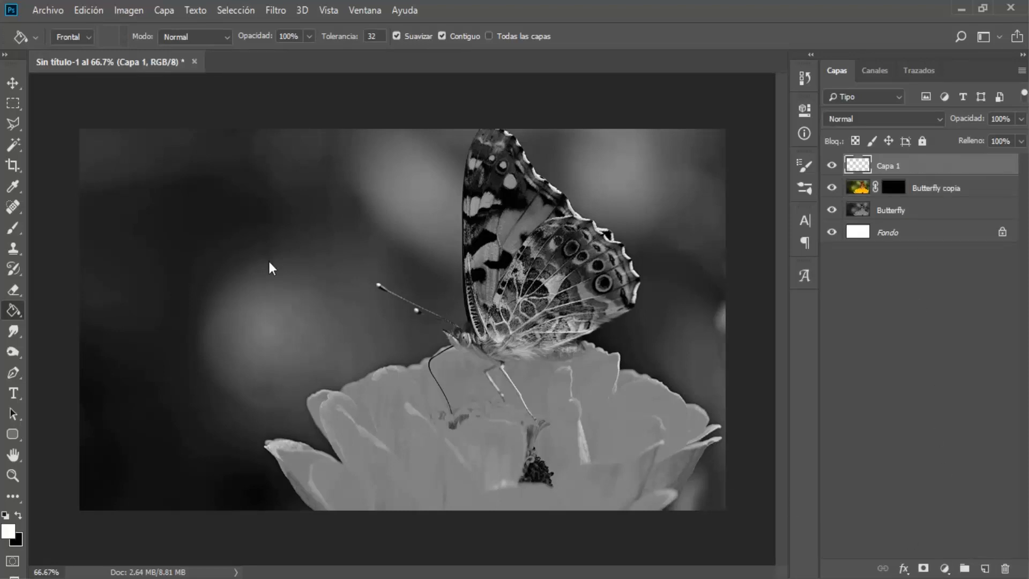
{"action": "left_click", "coordinate": [15, 105]}
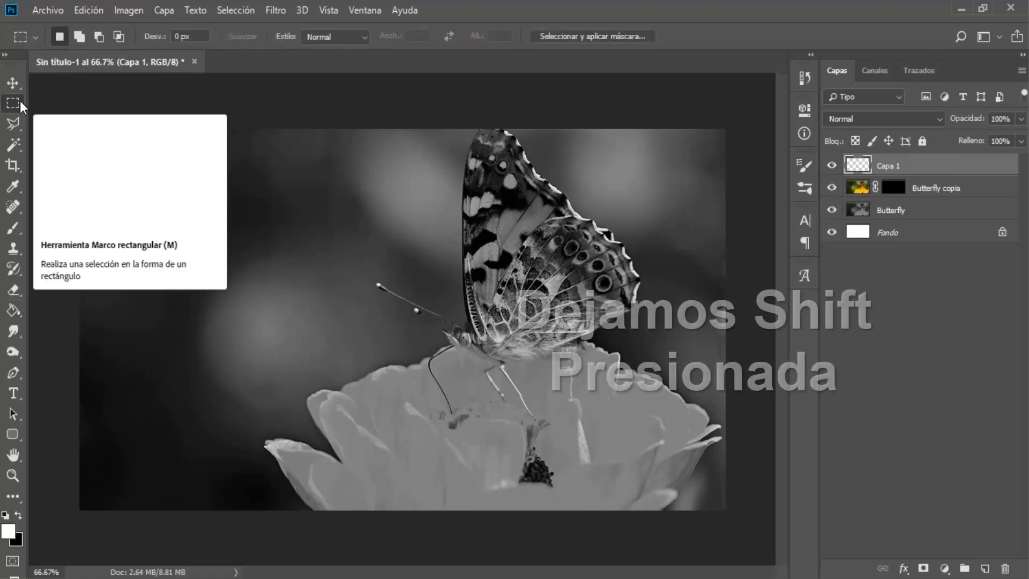
{"action": "left_click_drag", "start_coordinate": [245, 213], "coordinate": [510, 492]}
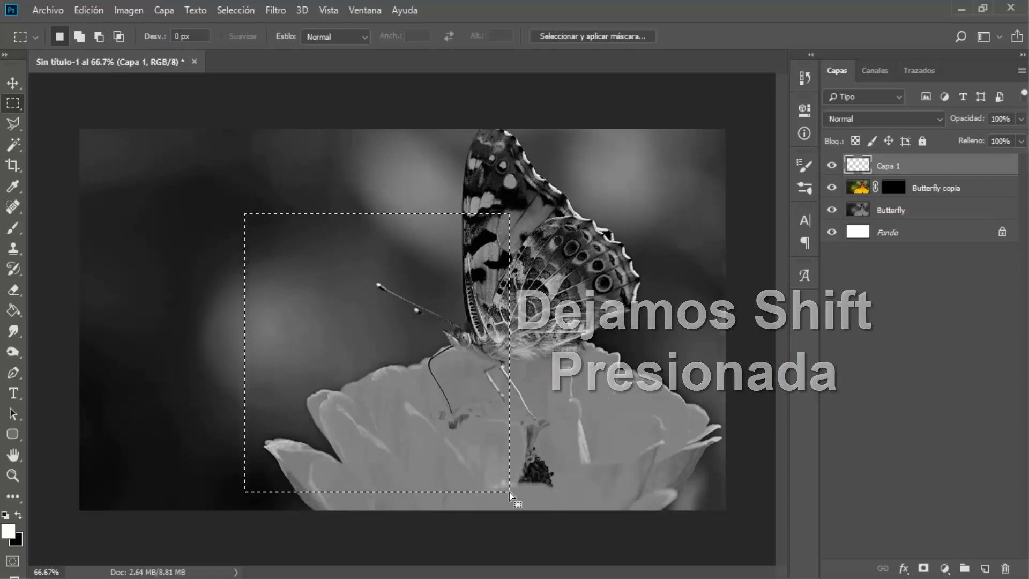
Paint the whole rectangular selection white on Capa 1 with the 204 px Circular definido brush at 100% hardness, and deselect.
{"action": "left_click", "coordinate": [15, 227]}
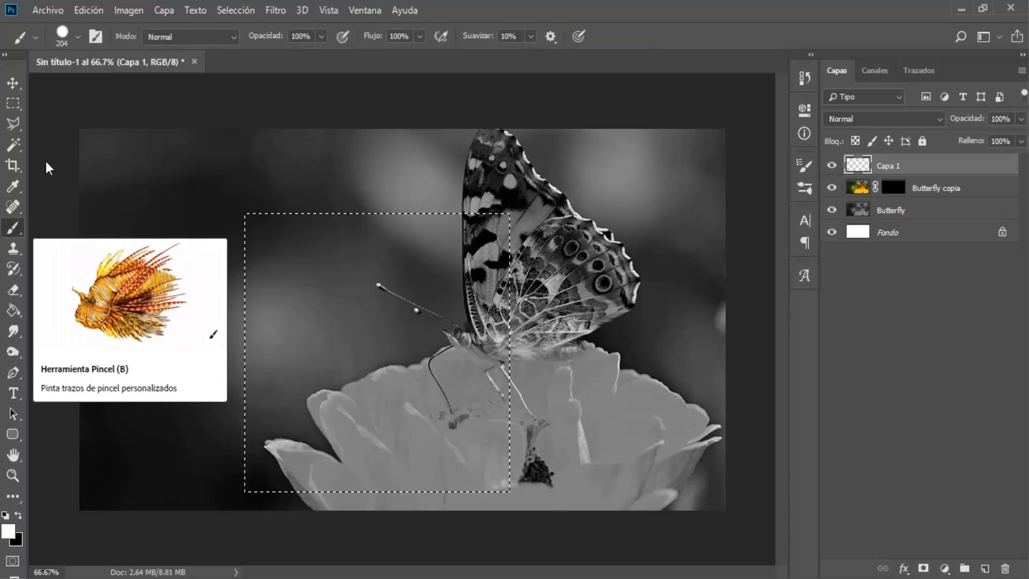
{"action": "left_click", "coordinate": [78, 37]}
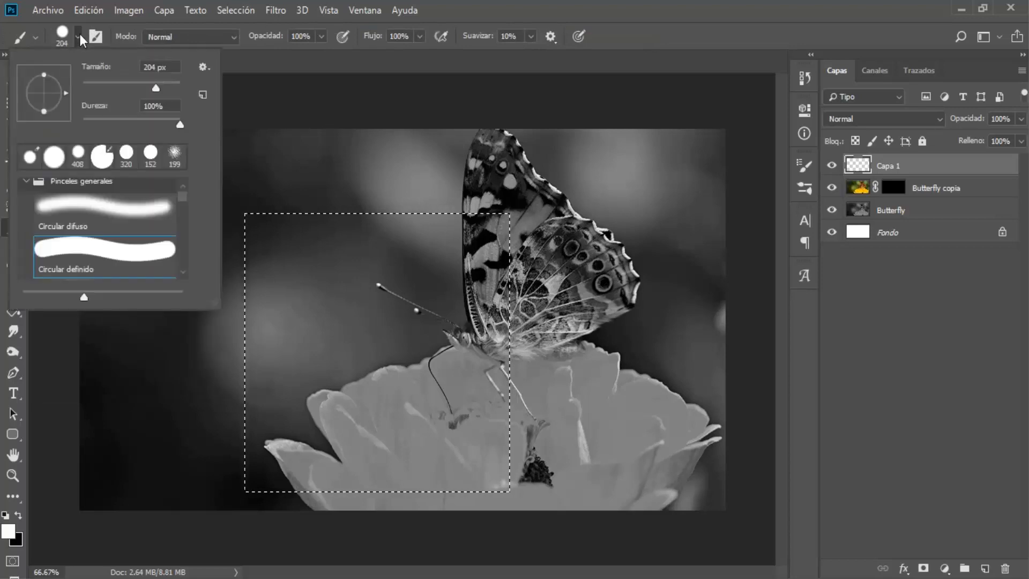
{"action": "left_click", "coordinate": [26, 181]}
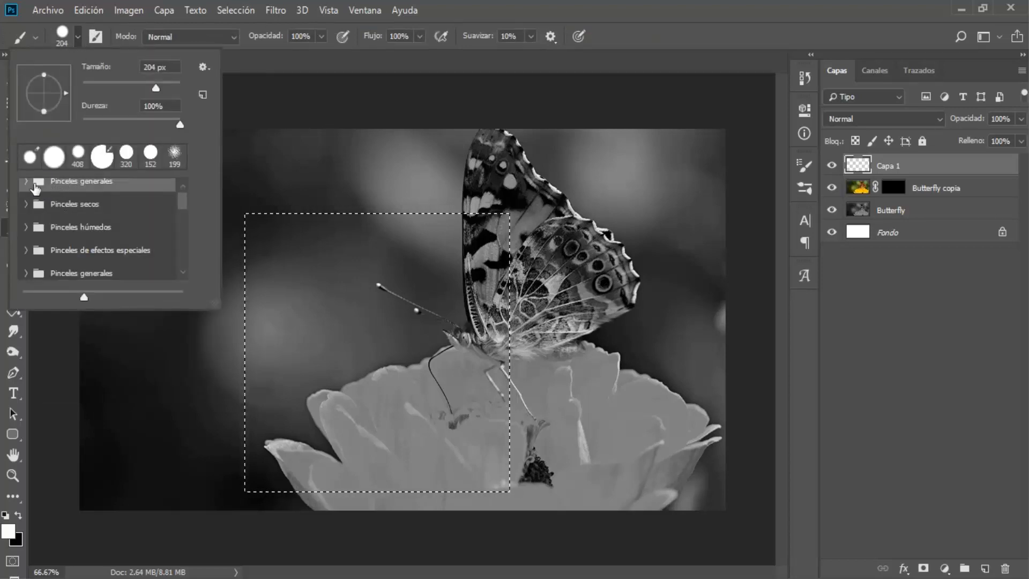
{"action": "left_click", "coordinate": [26, 182]}
{"action": "left_click", "coordinate": [76, 268]}
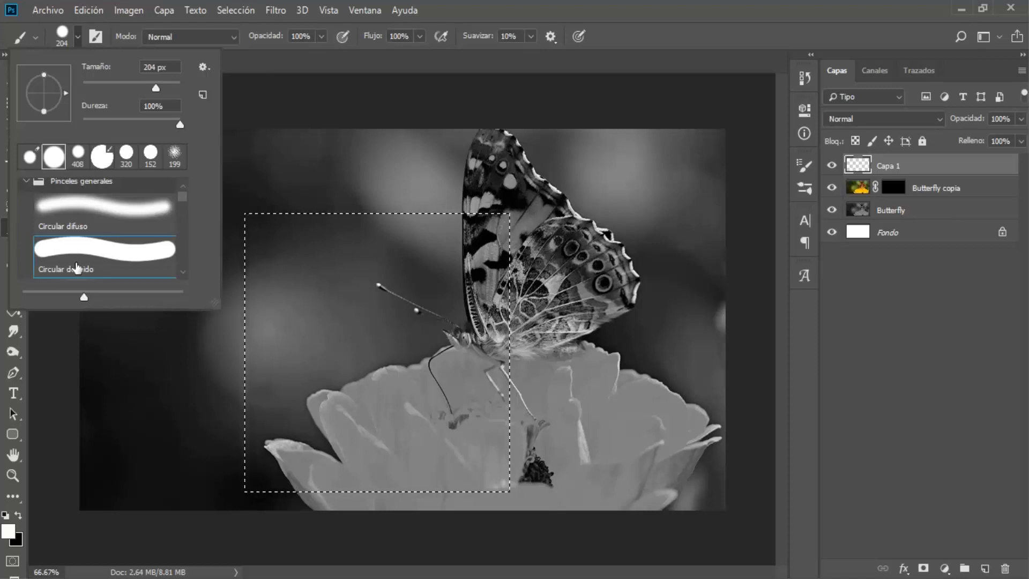
{"action": "left_click", "coordinate": [78, 40]}
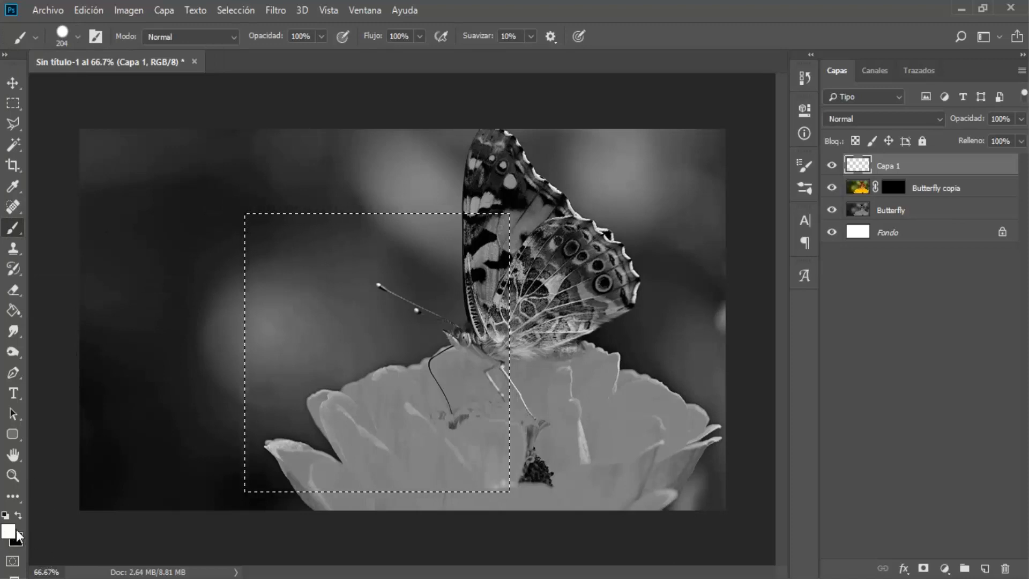
{"action": "left_click_drag", "start_coordinate": [241, 231], "coordinate": [363, 232]}
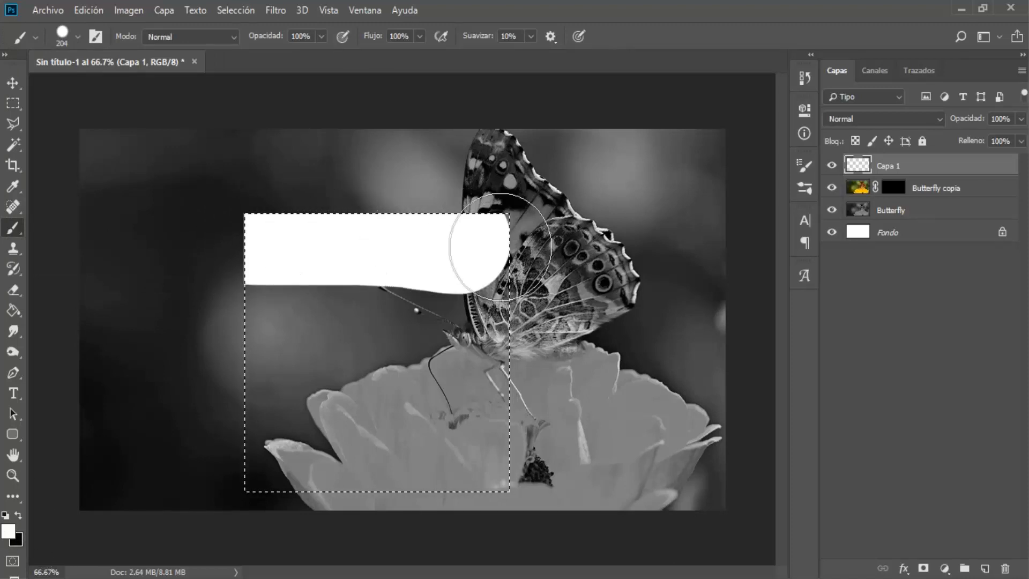
{"action": "mouse_move", "coordinate": [500, 247]}
{"action": "left_mouse_down"}
{"action": "mouse_move", "coordinate": [506, 368]}
{"action": "mouse_move", "coordinate": [493, 462]}
{"action": "left_mouse_up"}
{"action": "mouse_move", "coordinate": [256, 467]}
{"action": "left_mouse_down"}
{"action": "mouse_move", "coordinate": [274, 320]}
{"action": "mouse_move", "coordinate": [329, 292]}
{"action": "mouse_move", "coordinate": [399, 304]}
{"action": "mouse_move", "coordinate": [458, 387]}
{"action": "mouse_move", "coordinate": [309, 400]}
{"action": "mouse_move", "coordinate": [413, 384]}
{"action": "mouse_move", "coordinate": [332, 366]}
{"action": "left_mouse_up"}
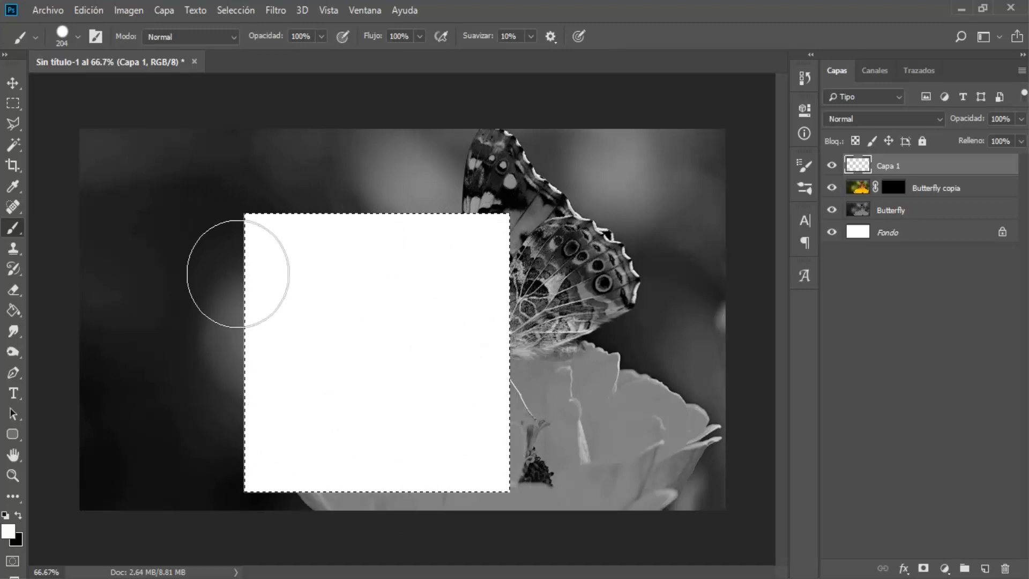
{"action": "left_click", "coordinate": [245, 13]}
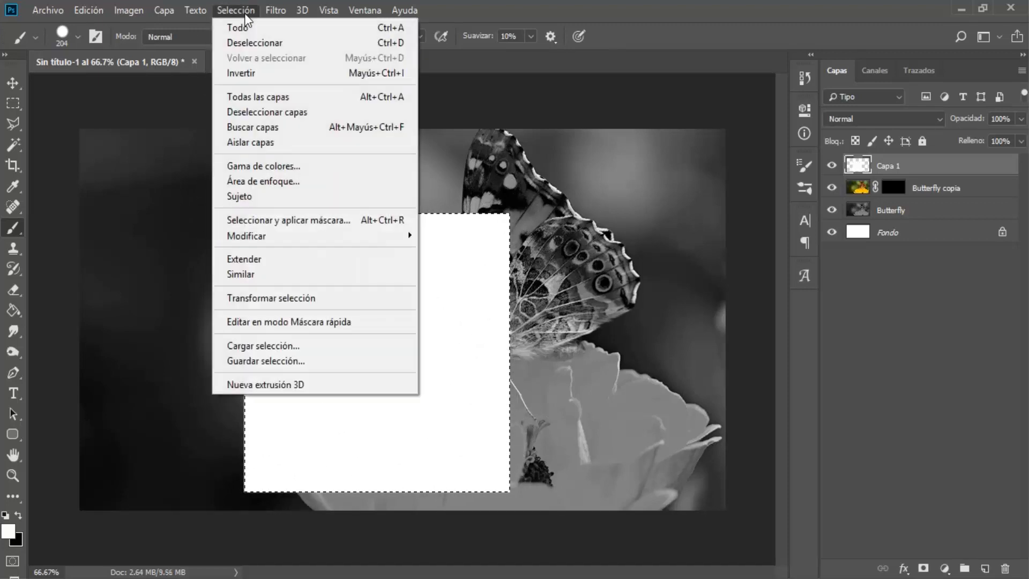
{"action": "left_click", "coordinate": [255, 42]}
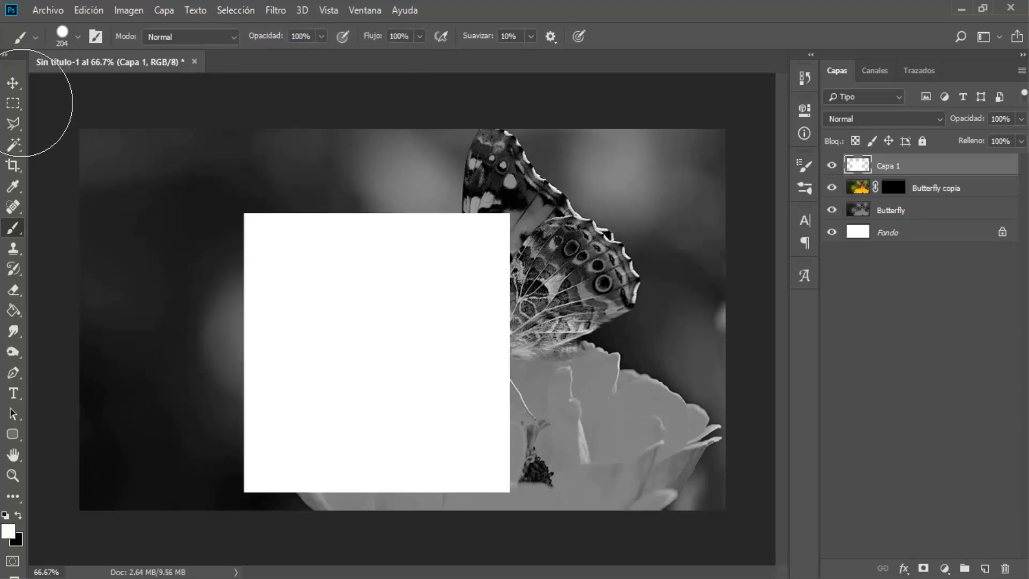
Erase a smaller rectangle inside the white one to form a Polaroid frame with a wider lower border, and deselect.
{"action": "left_click", "coordinate": [15, 106]}
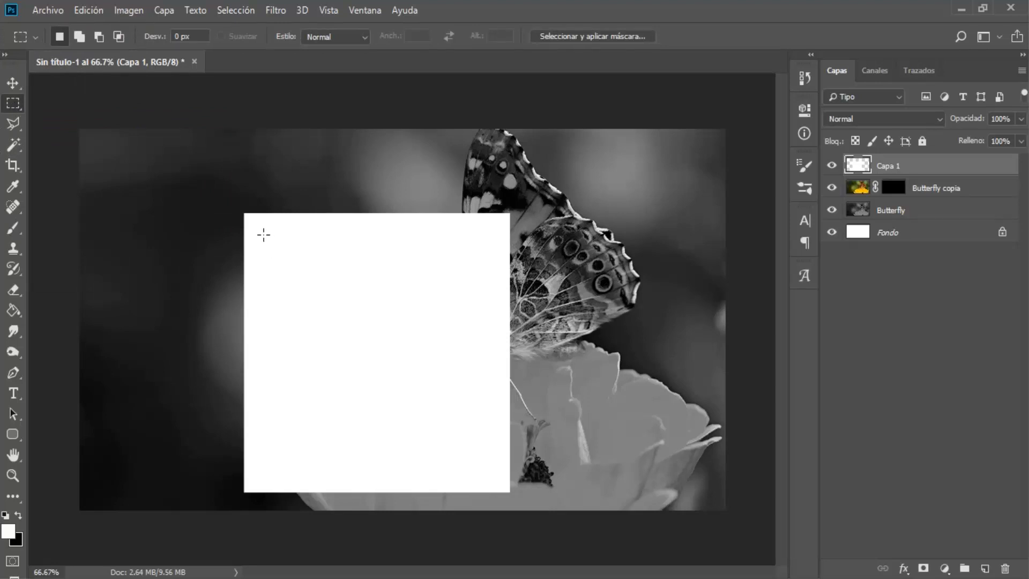
{"action": "left_click_drag", "start_coordinate": [265, 234], "coordinate": [490, 441]}
{"action": "left_click", "coordinate": [16, 289]}
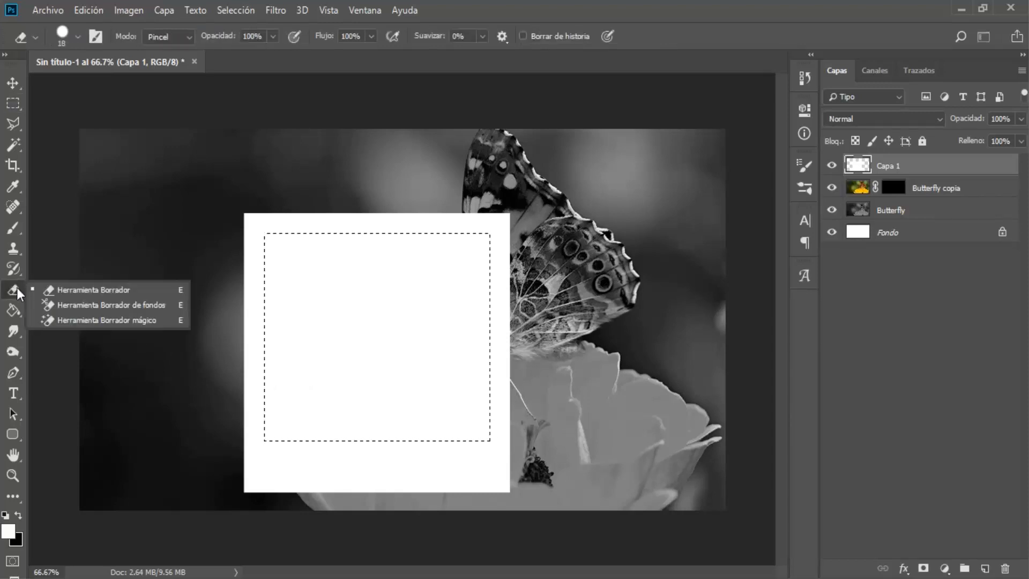
{"action": "left_click", "coordinate": [95, 289]}
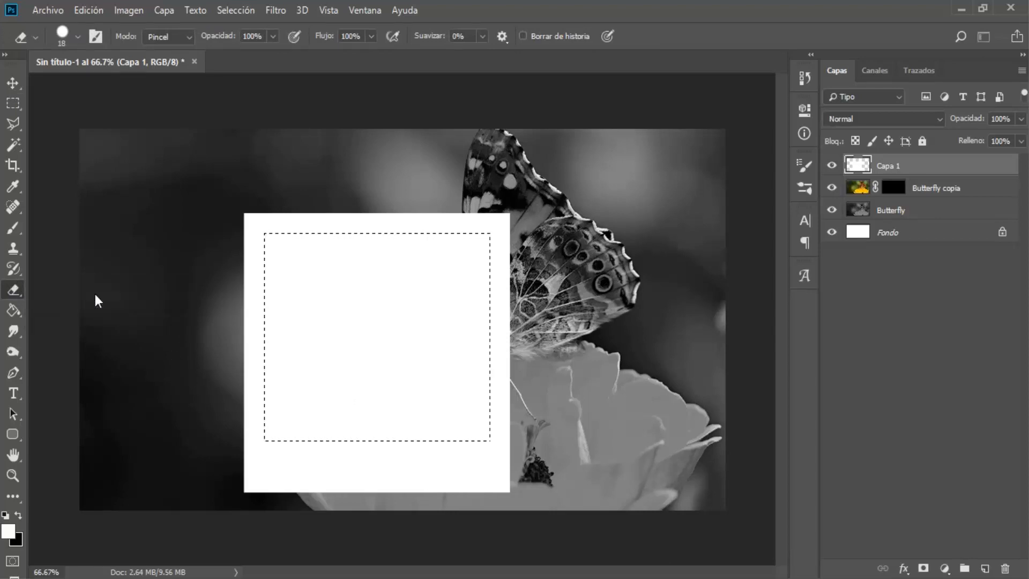
{"action": "left_click_drag", "start_coordinate": [207, 307], "coordinate": [258, 303]}
{"action": "mouse_move", "coordinate": [340, 252]}
{"action": "left_mouse_down"}
{"action": "mouse_move", "coordinate": [472, 255]}
{"action": "mouse_move", "coordinate": [476, 437]}
{"action": "mouse_move", "coordinate": [277, 428]}
{"action": "mouse_move", "coordinate": [276, 347]}
{"action": "mouse_move", "coordinate": [303, 287]}
{"action": "mouse_move", "coordinate": [425, 288]}
{"action": "mouse_move", "coordinate": [445, 369]}
{"action": "mouse_move", "coordinate": [391, 399]}
{"action": "mouse_move", "coordinate": [283, 383]}
{"action": "mouse_move", "coordinate": [369, 320]}
{"action": "mouse_move", "coordinate": [399, 375]}
{"action": "left_mouse_up"}
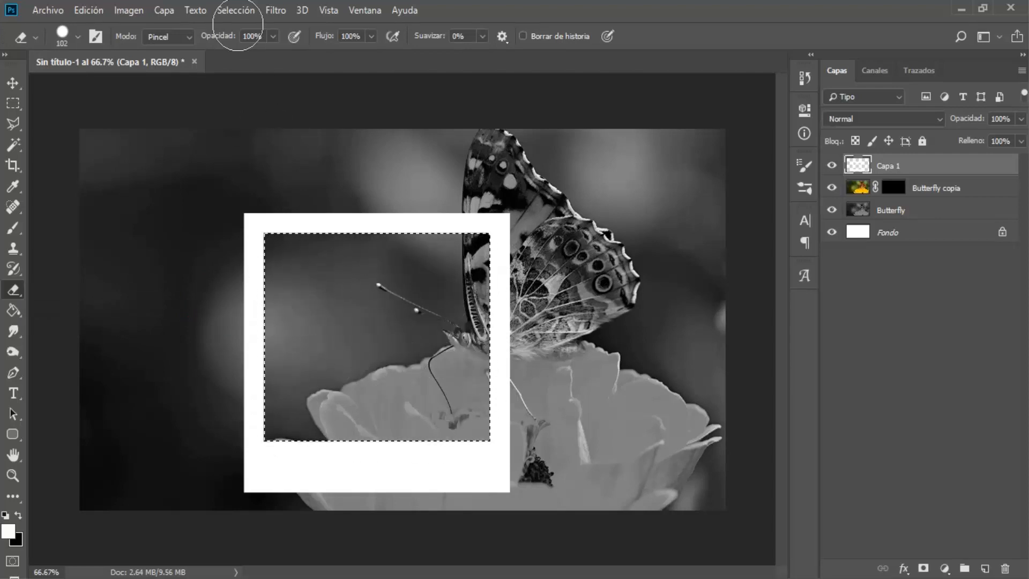
{"action": "left_click", "coordinate": [235, 10]}
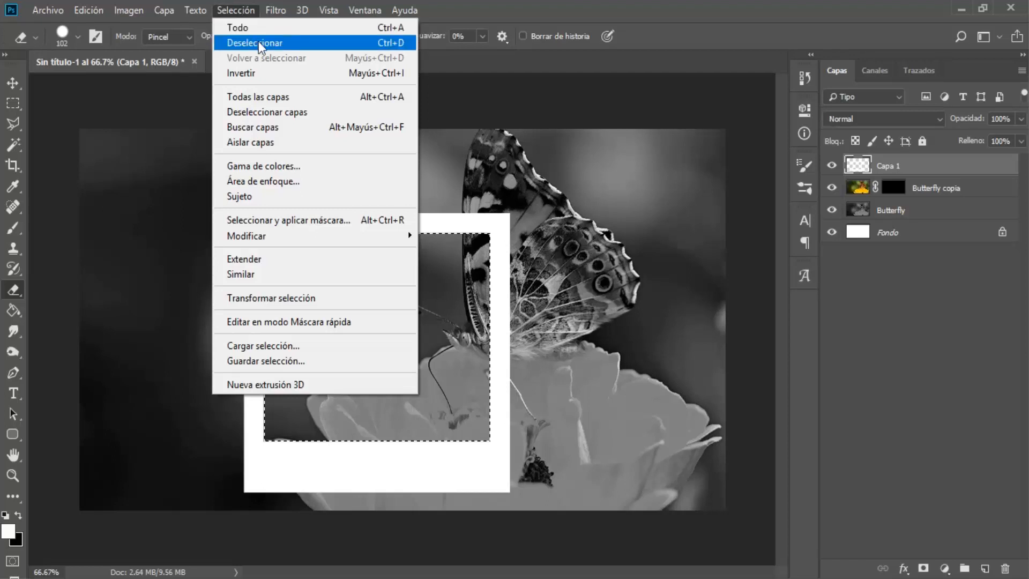
{"action": "left_click", "coordinate": [258, 42]}
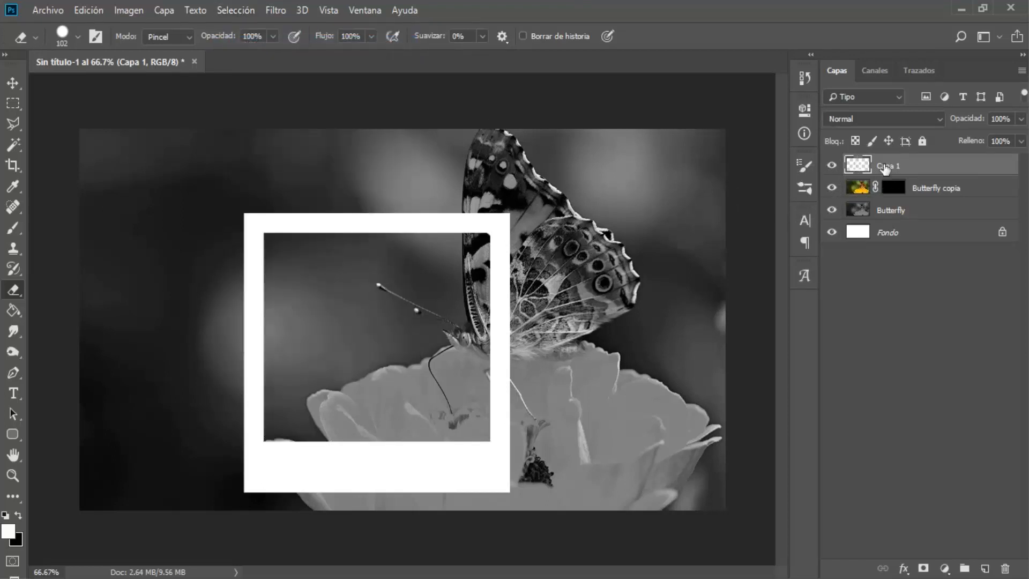
Duplicate Capa 1 and give the original a black outer glow at 70% opacity, 13% spread and 13 px size.
{"action": "left_click_drag", "start_coordinate": [885, 169], "coordinate": [985, 569]}
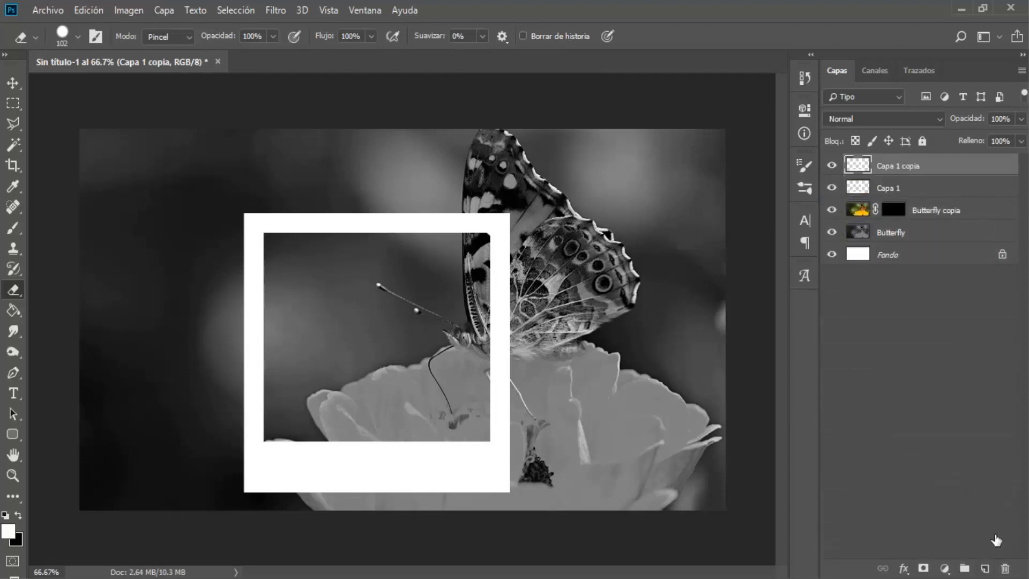
{"action": "left_click", "coordinate": [900, 189]}
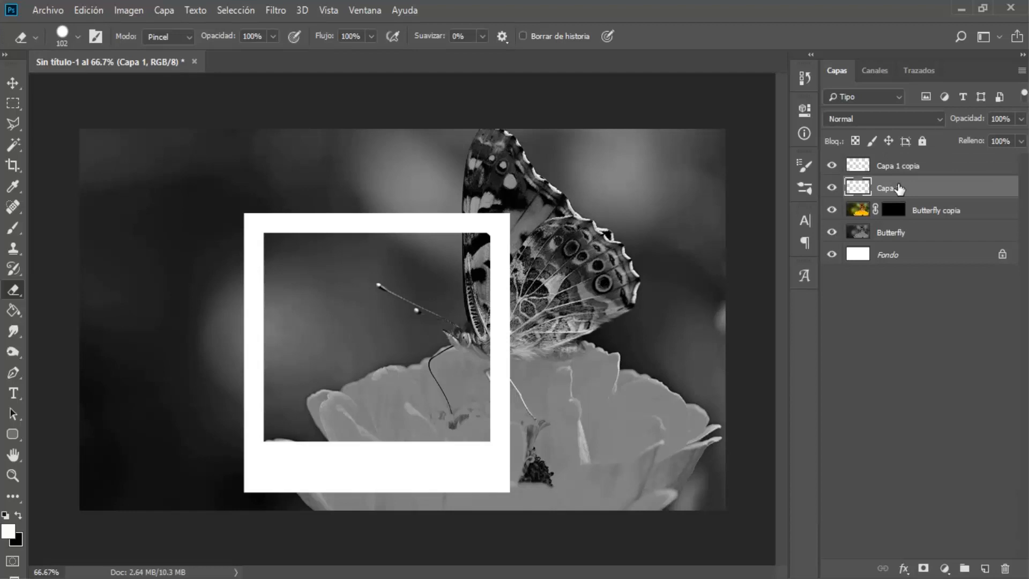
{"action": "left_click", "coordinate": [903, 568]}
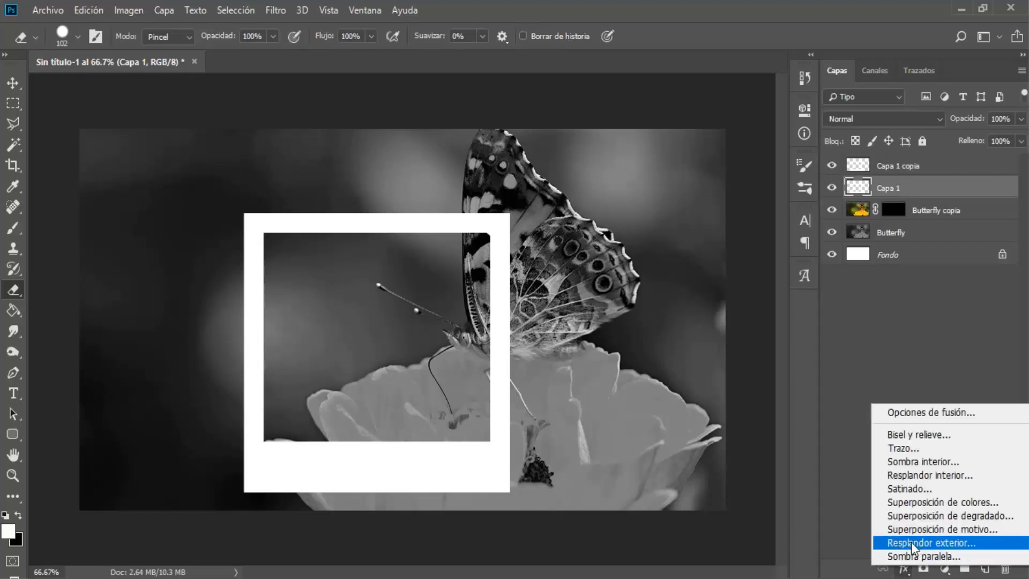
{"action": "left_click", "coordinate": [911, 542]}
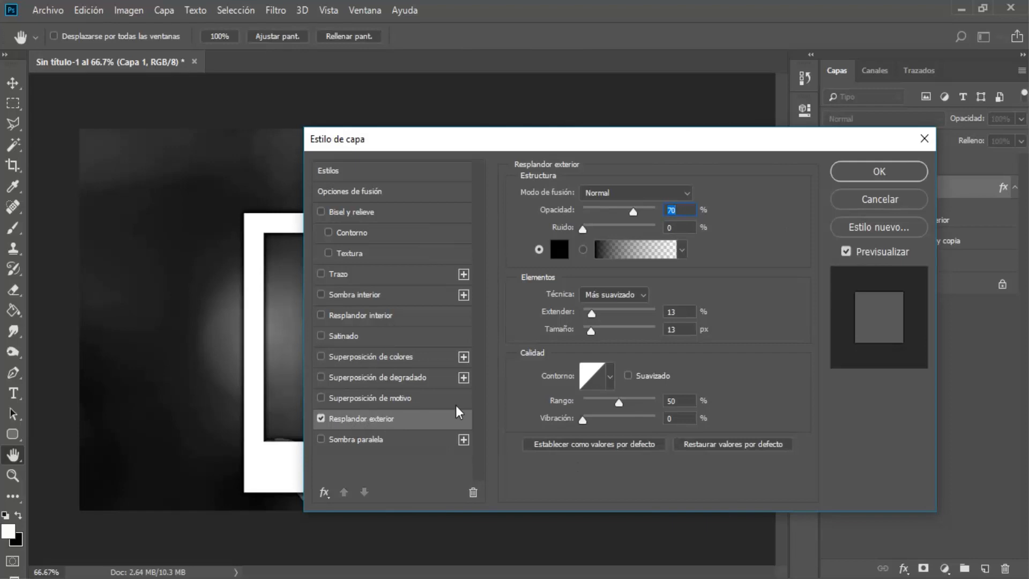
{"action": "left_click", "coordinate": [680, 314]}
{"action": "left_click", "coordinate": [853, 170]}
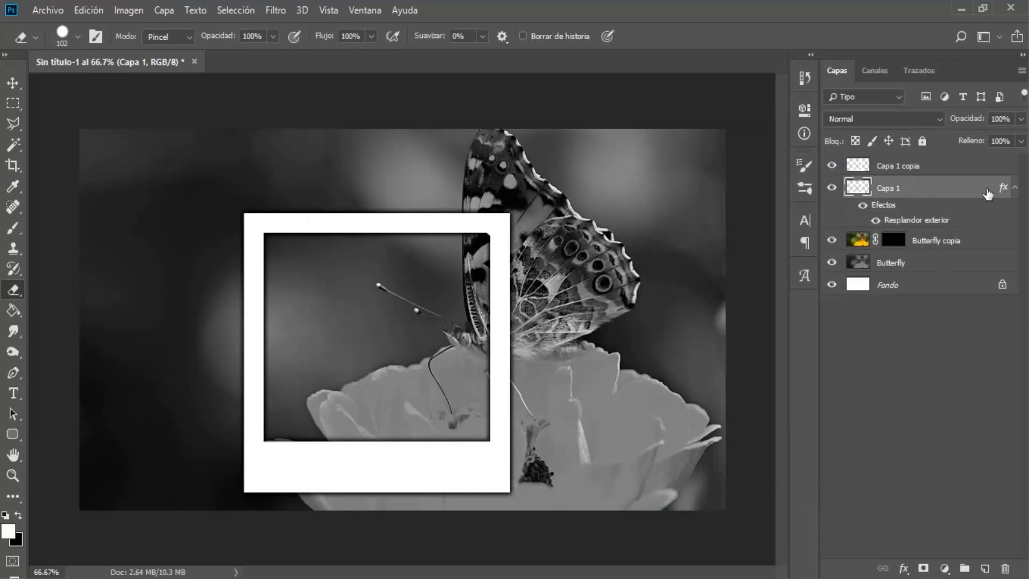
{"action": "left_click", "coordinate": [1014, 187]}
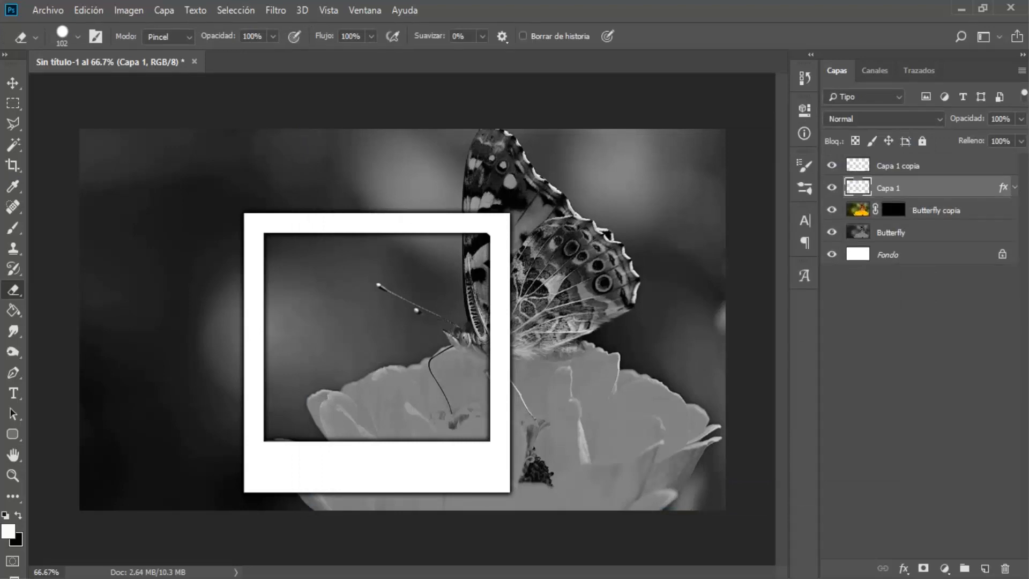
Erase the outer glow around the frame's outside edges on Capa 1 with a 60 px eraser, and compare with the layer hidden.
{"action": "right_click", "coordinate": [12, 290]}
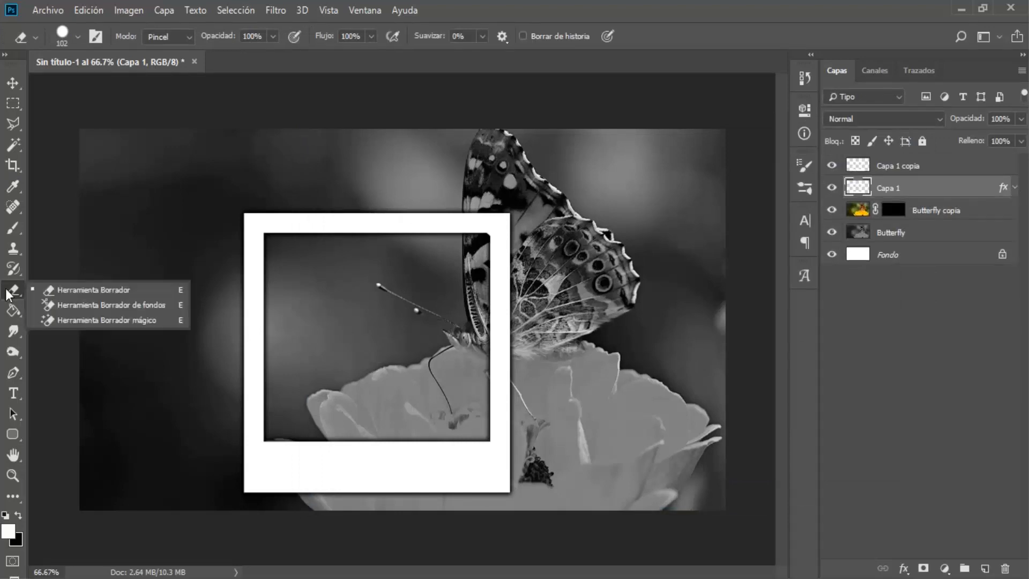
{"action": "left_click", "coordinate": [74, 290]}
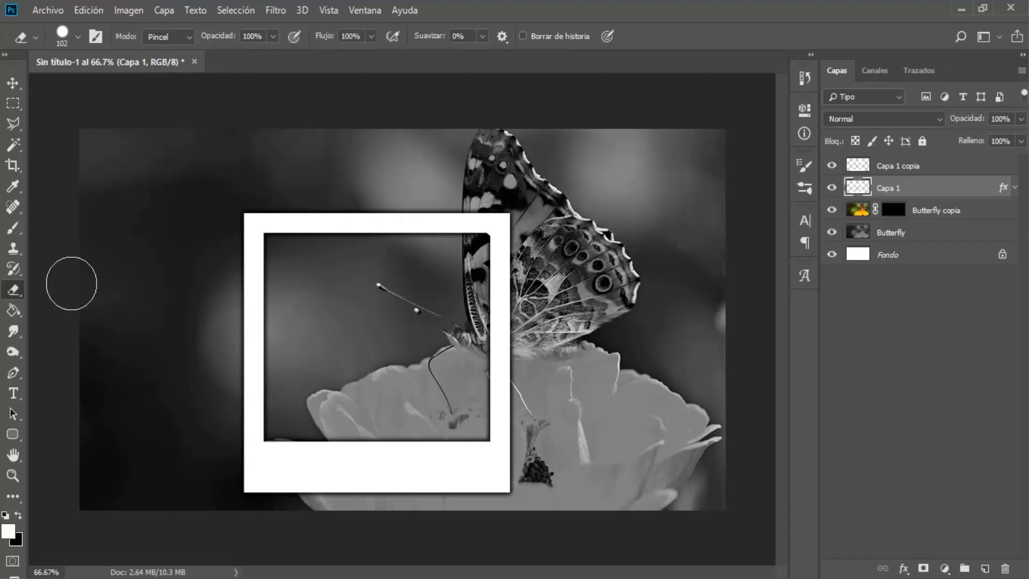
{"action": "left_click_drag", "start_coordinate": [265, 240], "coordinate": [253, 237]}
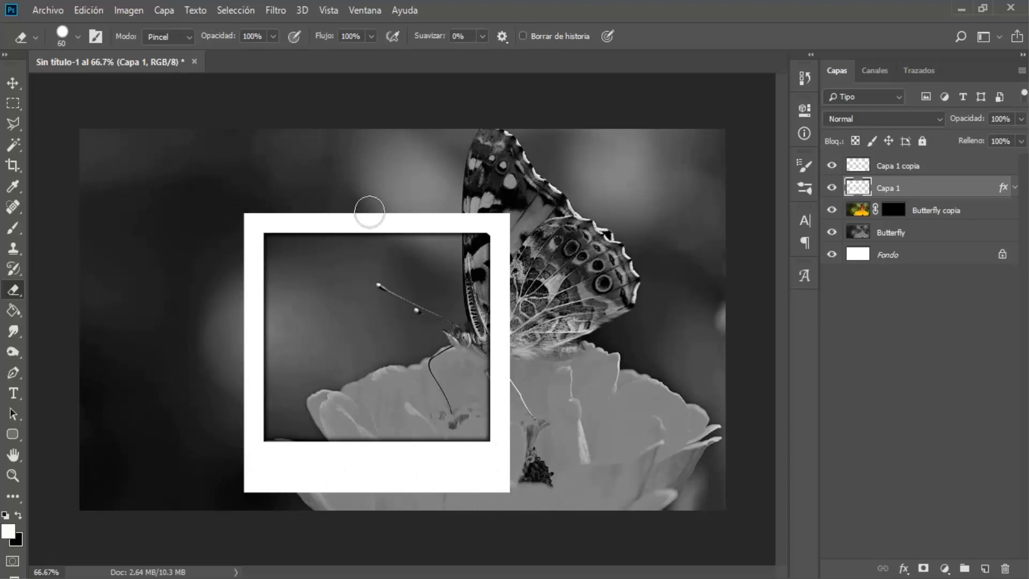
{"action": "left_click", "coordinate": [831, 188]}
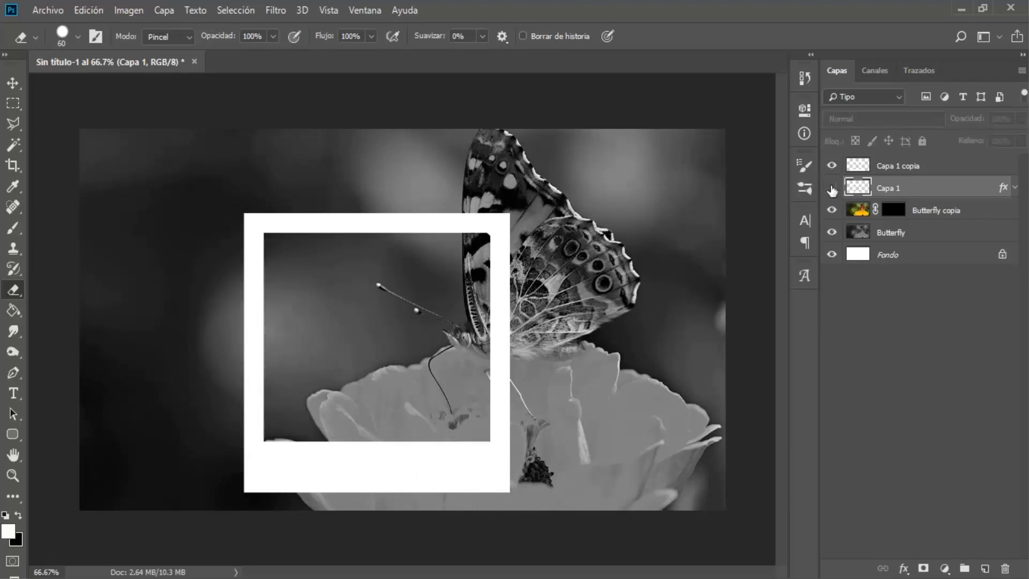
{"action": "left_click", "coordinate": [831, 189]}
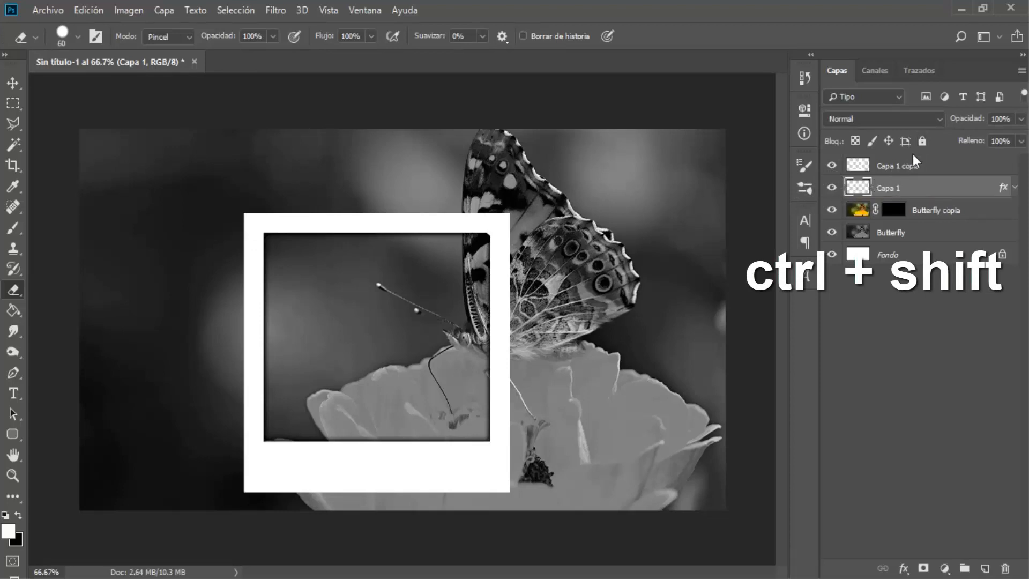
Group Capa 1 and Capa 1 copia, scale the group to about 80% and rotate it about 65° over the butterfly's head.
{"action": "left_click", "coordinate": [909, 167], "text": "ctrl+shift"}
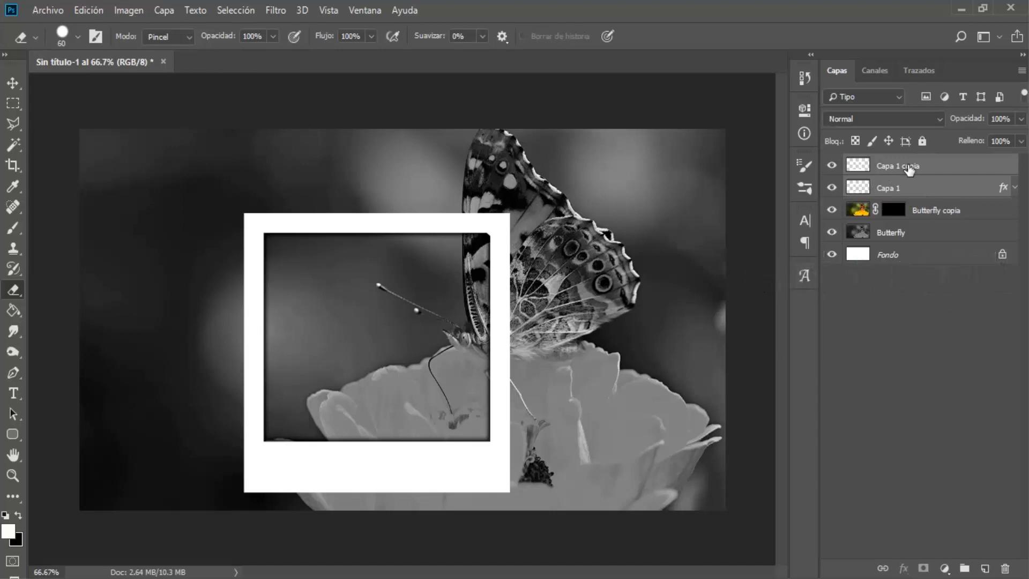
{"action": "key", "text": "ctrl+g"}
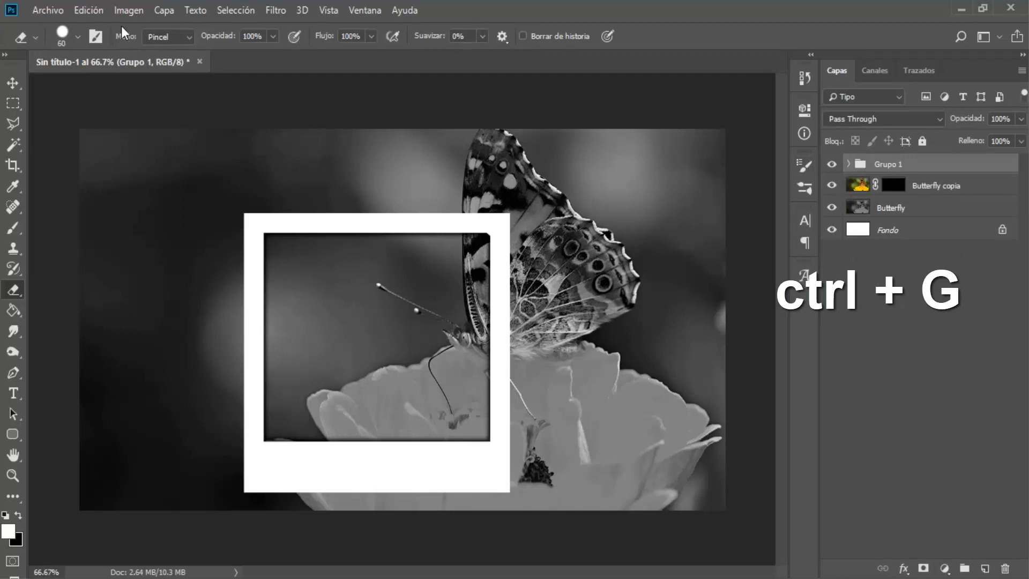
{"action": "left_click", "coordinate": [99, 14]}
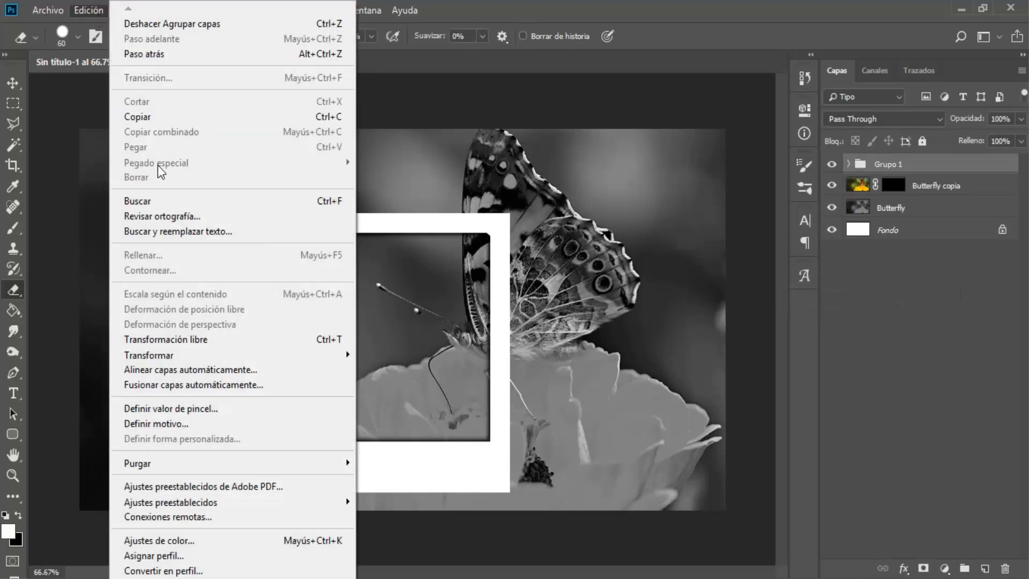
{"action": "left_click", "coordinate": [179, 342]}
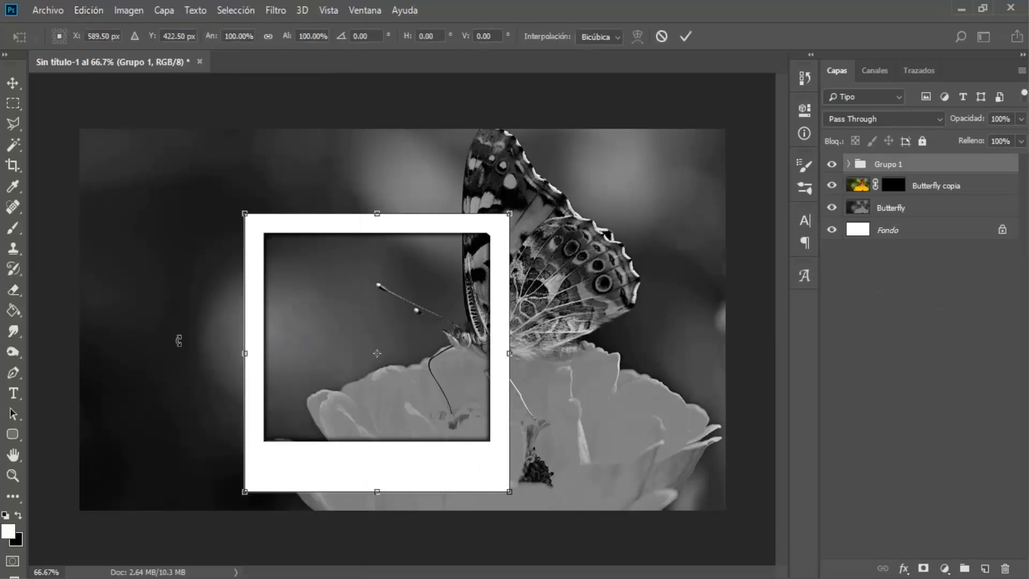
{"action": "left_click_drag", "start_coordinate": [505, 219], "coordinate": [491, 370]}
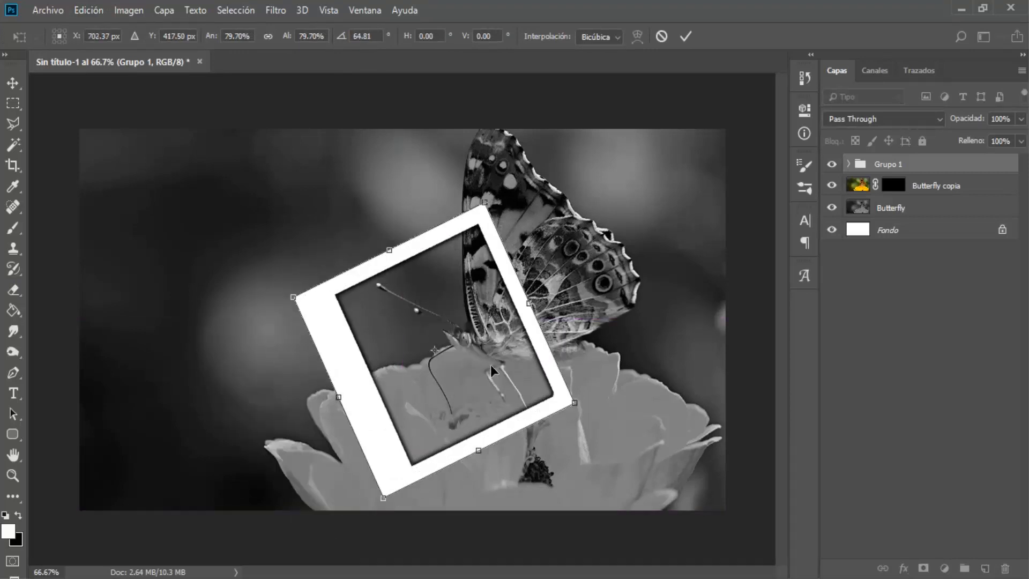
{"action": "key", "text": "e"}
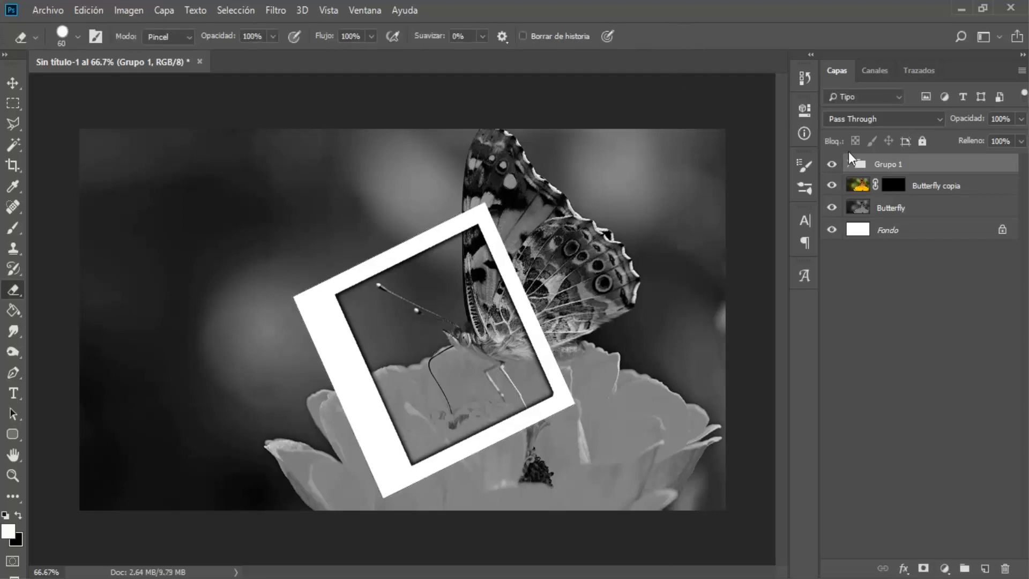
Duplicate Grupo 1, scale the copy to about 81%, rotate it about -41° and place it over the photo's upper-left area.
{"action": "left_click_drag", "start_coordinate": [888, 160], "coordinate": [987, 567]}
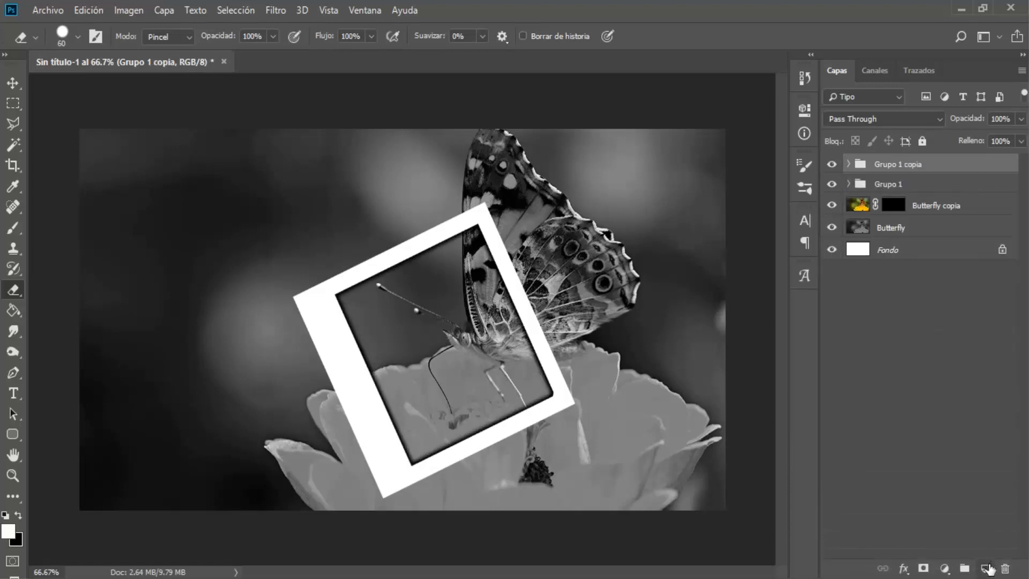
{"action": "left_click", "coordinate": [87, 11]}
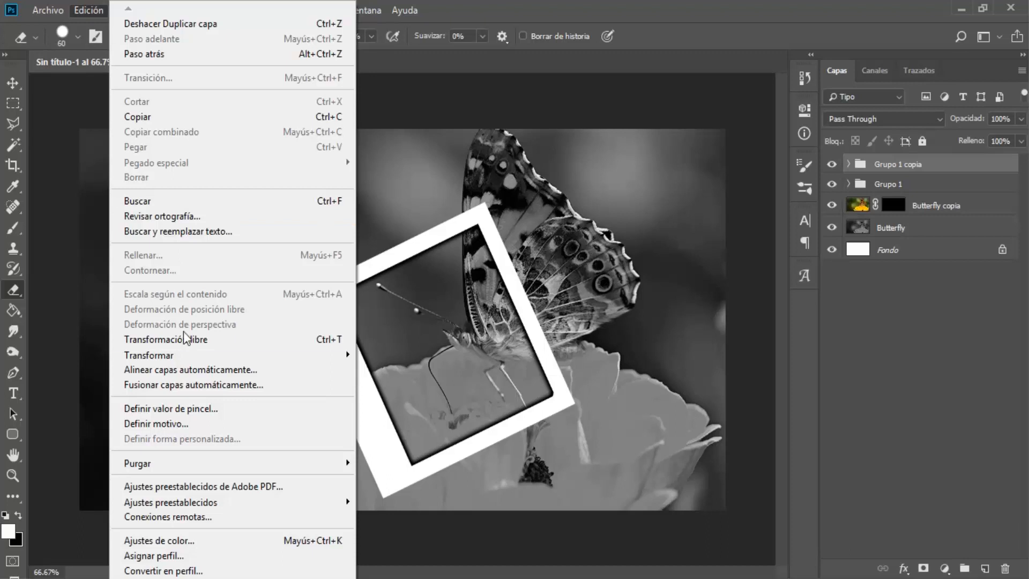
{"action": "left_click", "coordinate": [185, 340]}
{"action": "left_click_drag", "start_coordinate": [581, 520], "coordinate": [657, 382]}
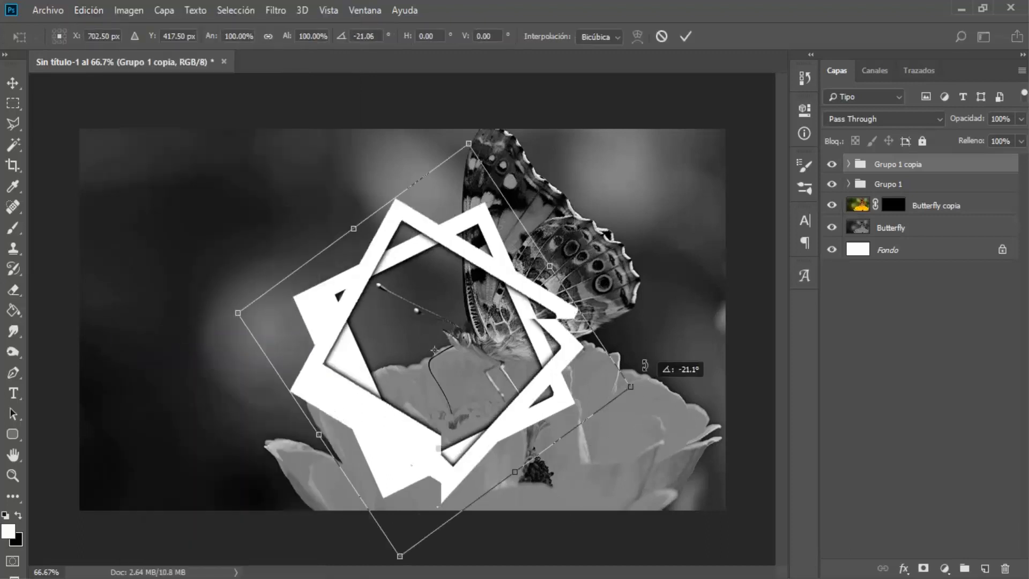
{"action": "left_click_drag", "start_coordinate": [512, 382], "coordinate": [257, 262]}
{"action": "left_click_drag", "start_coordinate": [379, 244], "coordinate": [302, 239]}
{"action": "mouse_move", "coordinate": [203, 230]}
{"action": "left_mouse_down"}
{"action": "mouse_move", "coordinate": [267, 242]}
{"action": "mouse_move", "coordinate": [263, 261]}
{"action": "left_mouse_up"}
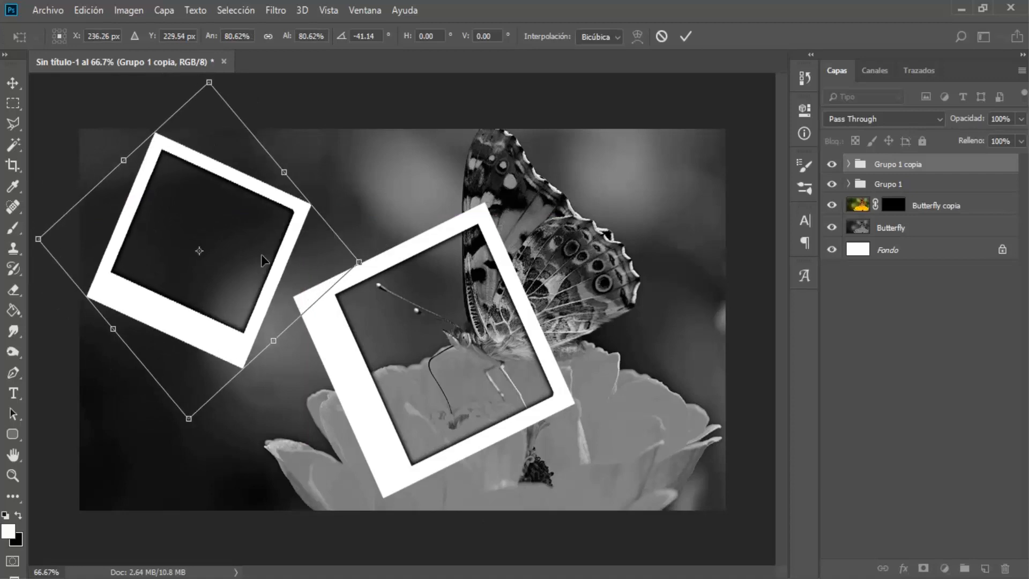
{"action": "left_click", "coordinate": [686, 36]}
{"action": "key", "text": "e"}
Duplicate Grupo 1 copia, scale the new frame to about 96%, rotate it about -136° and place it over the butterfly's right wing.
{"action": "left_click_drag", "start_coordinate": [894, 173], "coordinate": [985, 568]}
{"action": "left_click", "coordinate": [89, 10]}
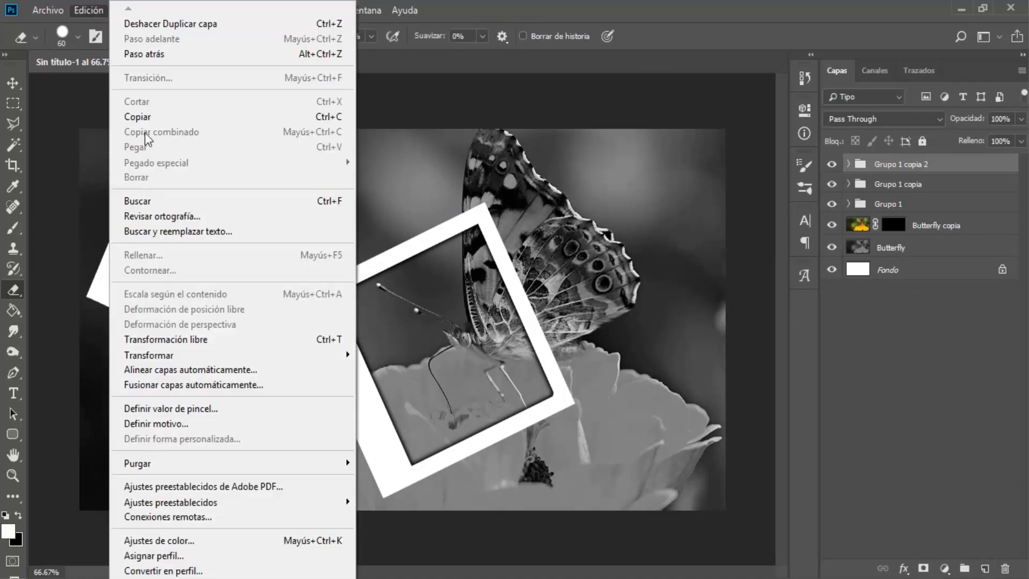
{"action": "left_click", "coordinate": [161, 343]}
{"action": "left_click_drag", "start_coordinate": [327, 322], "coordinate": [172, 147]}
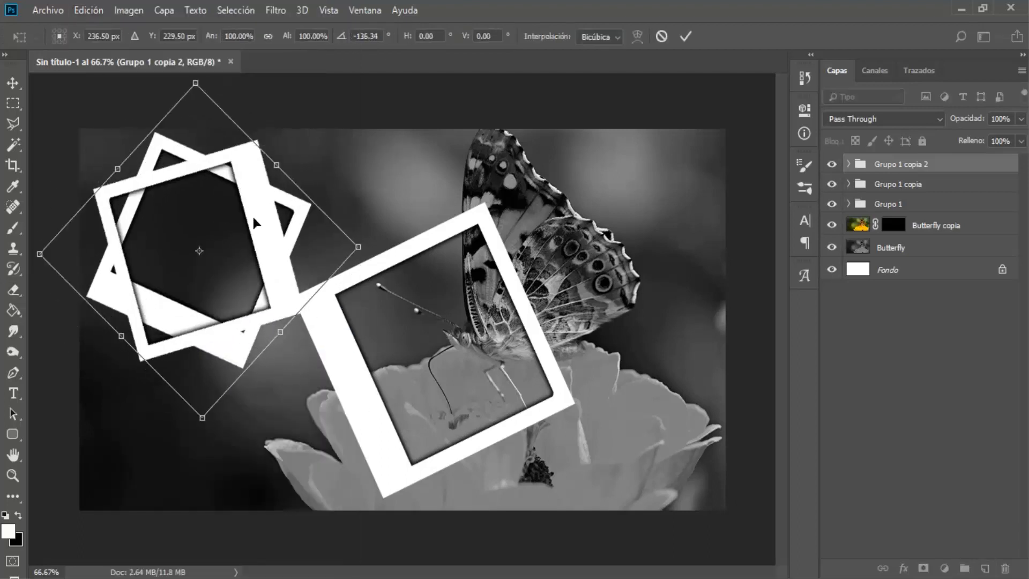
{"action": "left_click_drag", "start_coordinate": [229, 219], "coordinate": [650, 227]}
{"action": "left_click_drag", "start_coordinate": [616, 95], "coordinate": [616, 100]}
{"action": "left_click_drag", "start_coordinate": [659, 209], "coordinate": [644, 197]}
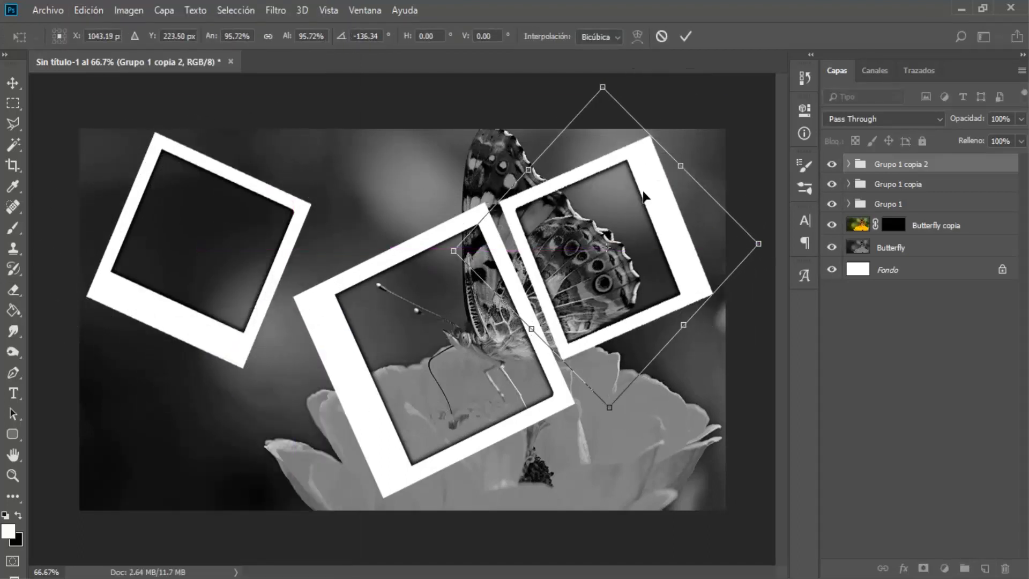
{"action": "left_click", "coordinate": [685, 36]}
{"action": "key", "text": "e"}
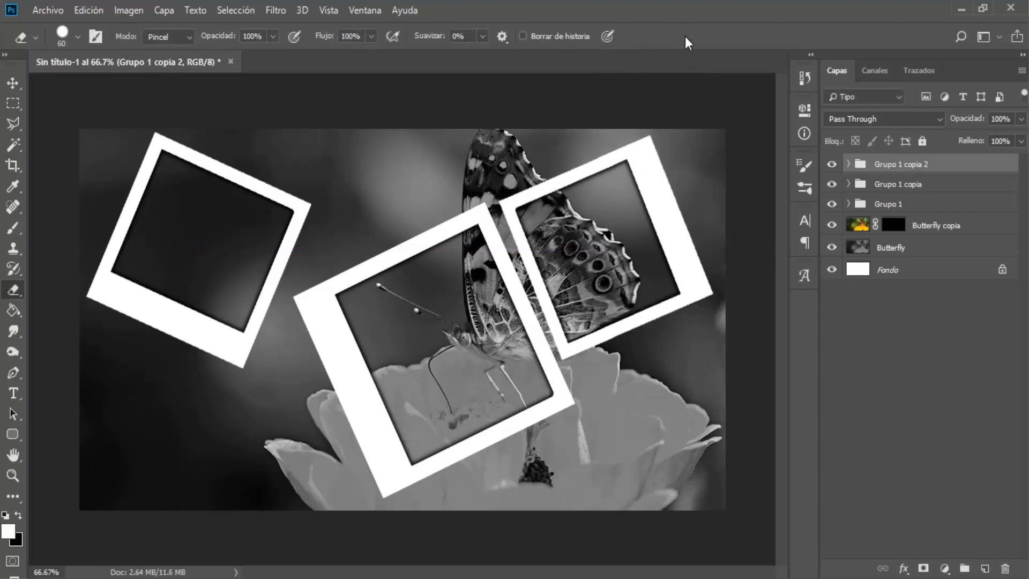
Select the inside of the frame over the butterfly's right wing with the Magic Wand, using Capa 1 copia in Grupo 1 copia 2.
{"action": "left_click", "coordinate": [848, 165]}
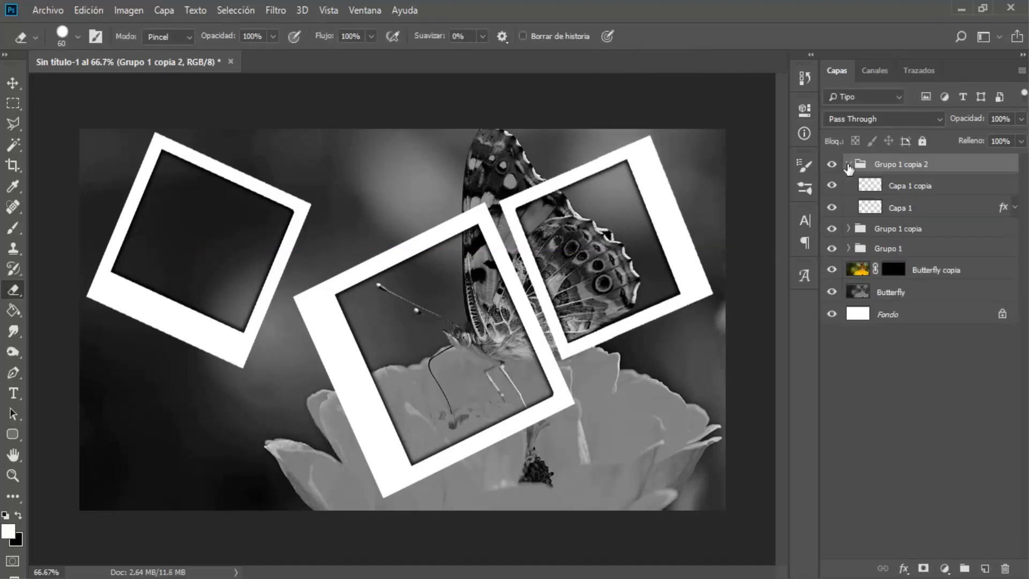
{"action": "left_click", "coordinate": [903, 188]}
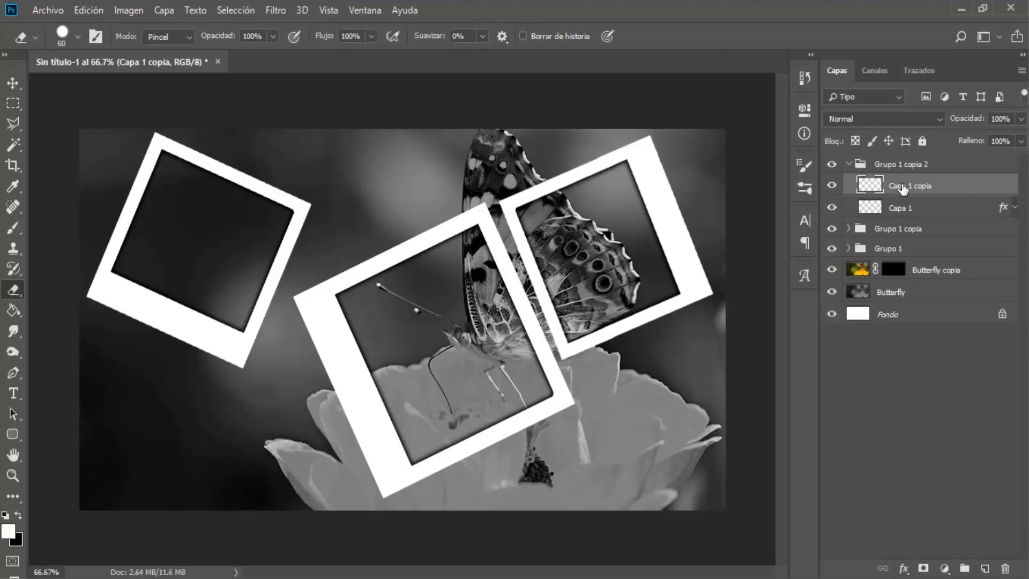
{"action": "left_click", "coordinate": [15, 144]}
{"action": "right_click", "coordinate": [16, 148]}
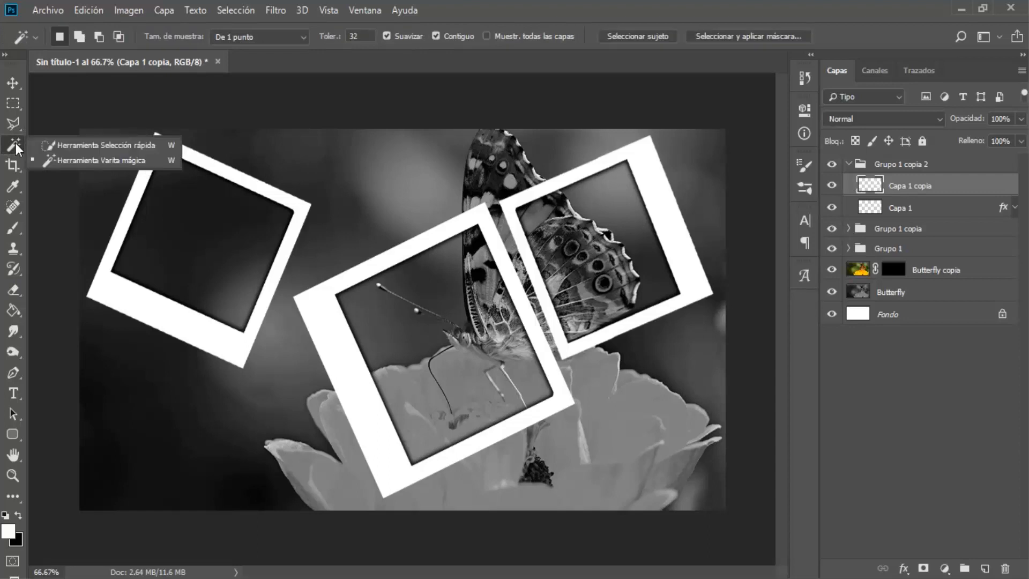
{"action": "left_click", "coordinate": [64, 163]}
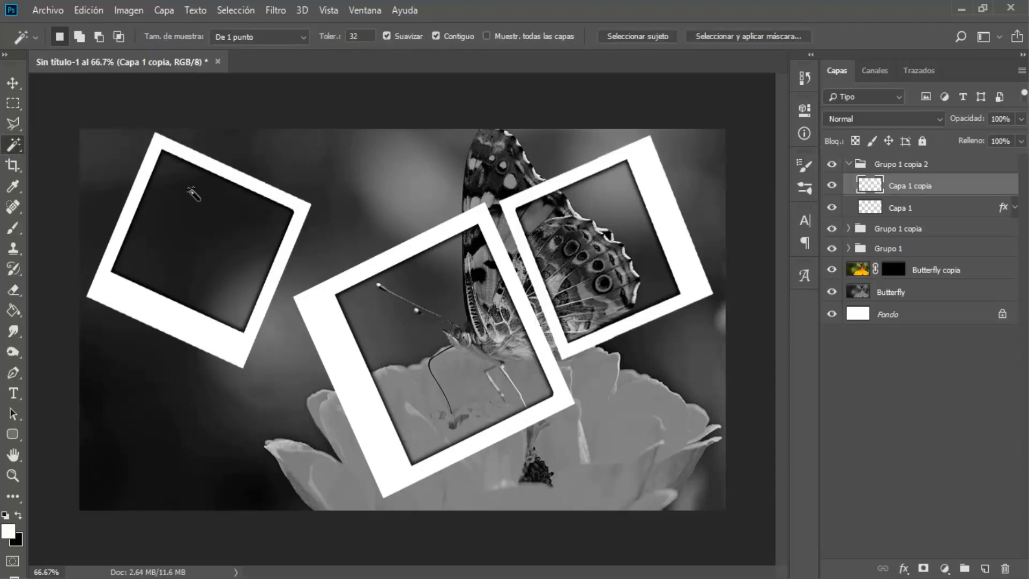
{"action": "left_click", "coordinate": [563, 249]}
Paint the selected area white on the Butterfly copia mask with the 204 px brush, deselect, and collapse Grupo 1 copia 2.
{"action": "left_click", "coordinate": [897, 272]}
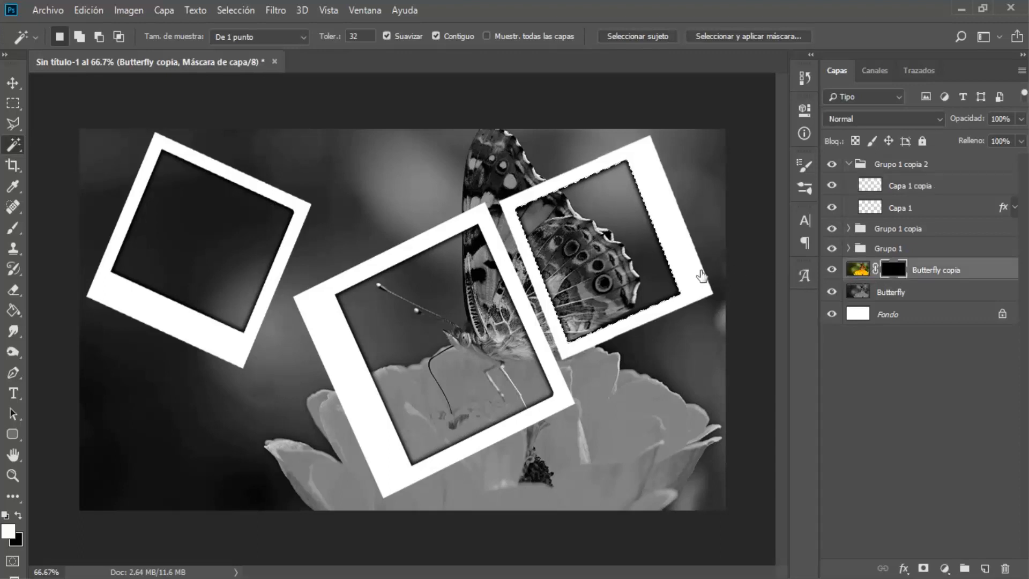
{"action": "left_click", "coordinate": [13, 229]}
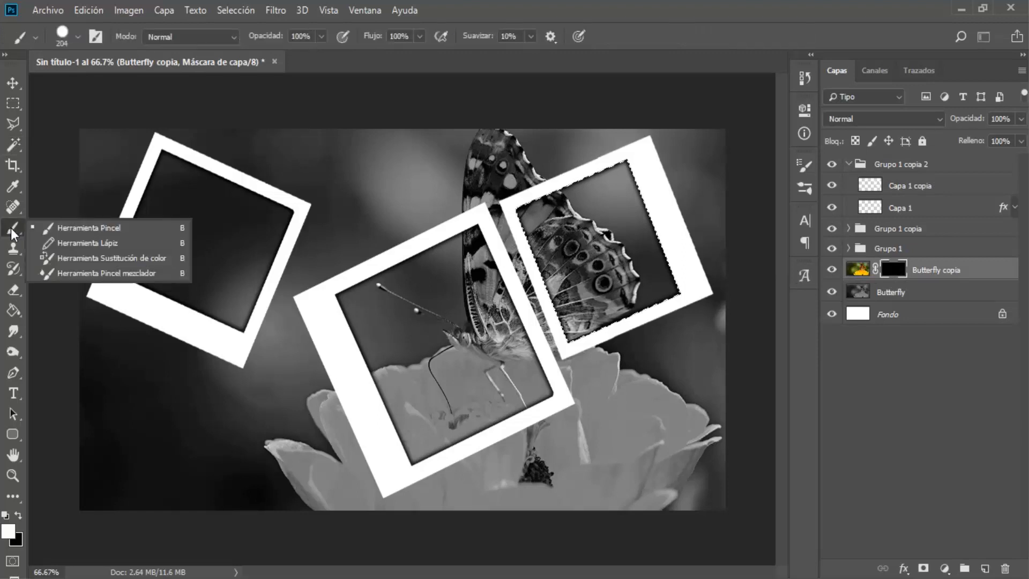
{"action": "left_click", "coordinate": [53, 230]}
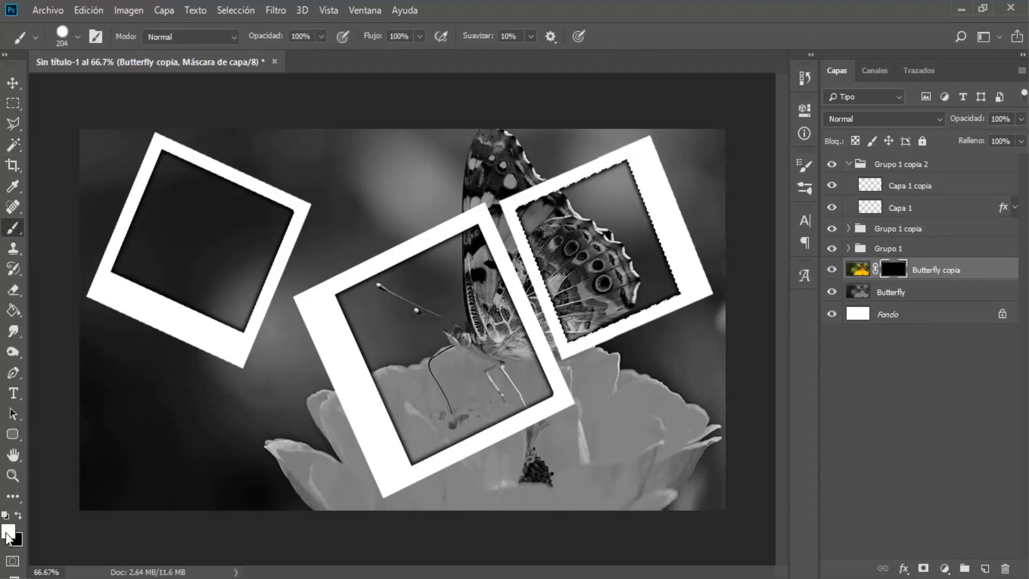
{"action": "mouse_move", "coordinate": [579, 311]}
{"action": "left_mouse_down"}
{"action": "mouse_move", "coordinate": [666, 230]}
{"action": "mouse_move", "coordinate": [594, 190]}
{"action": "mouse_move", "coordinate": [552, 214]}
{"action": "left_mouse_up"}
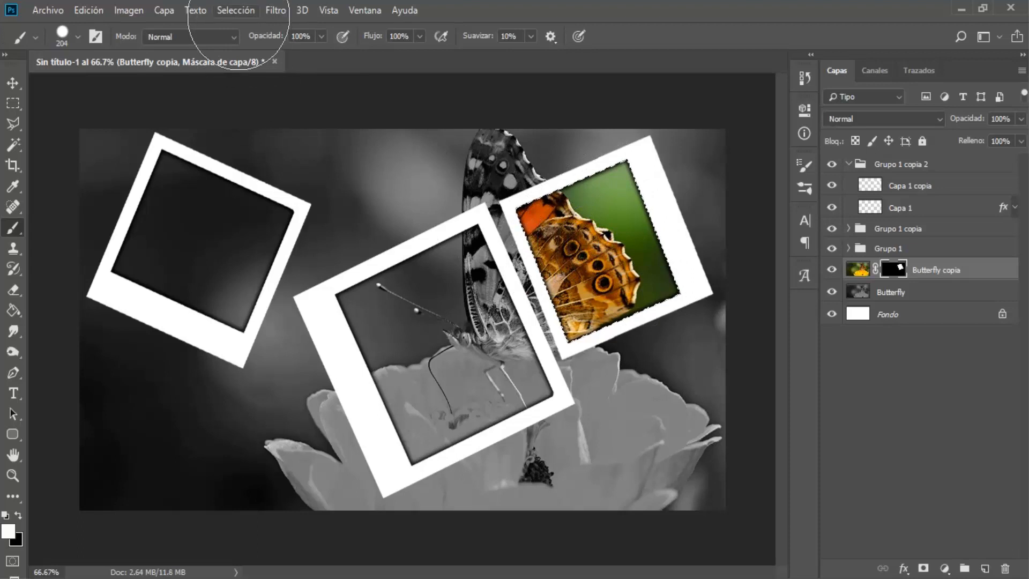
{"action": "left_click", "coordinate": [236, 10]}
{"action": "left_click", "coordinate": [245, 41]}
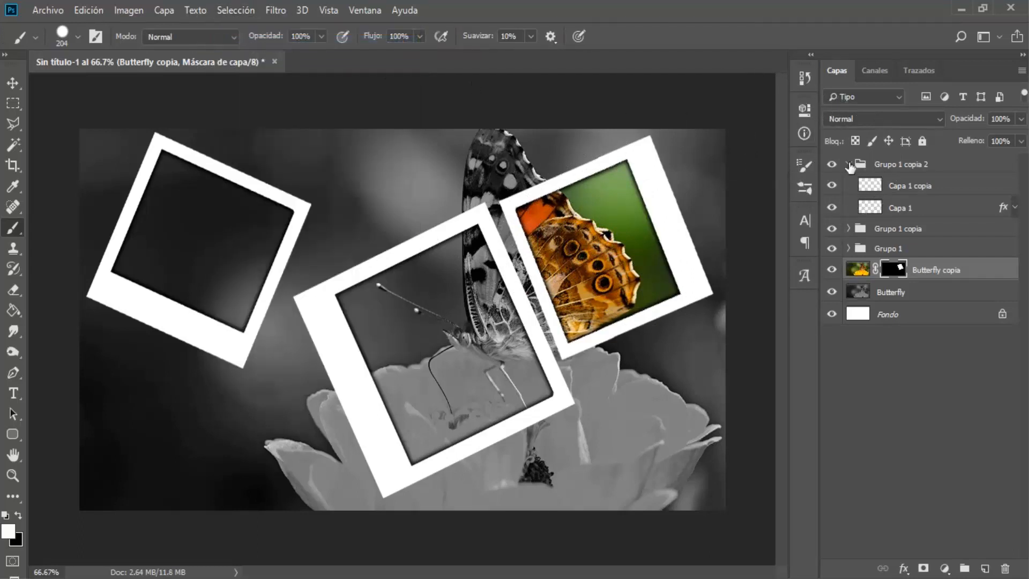
{"action": "left_click", "coordinate": [849, 165]}
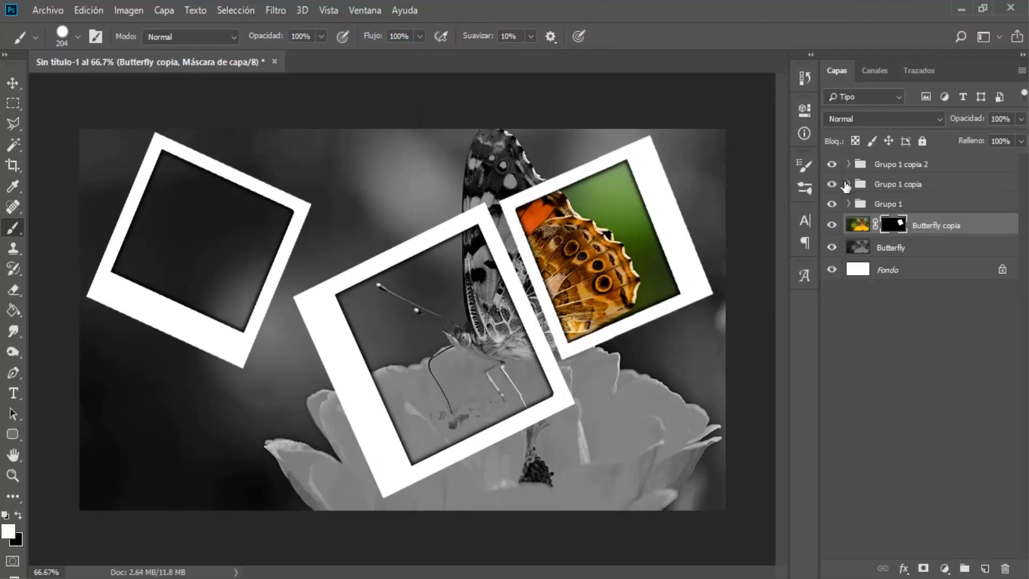
Select the inside of the upper-left frame with the Magic Wand, using Capa 1 copia in Grupo 1 copia.
{"action": "left_click", "coordinate": [846, 185]}
{"action": "left_click", "coordinate": [877, 207]}
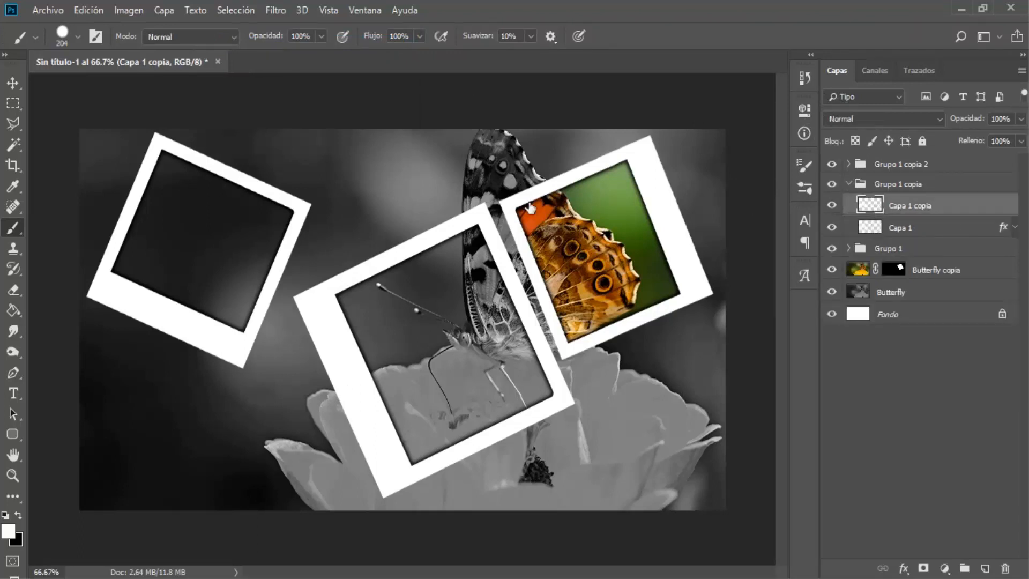
{"action": "left_click", "coordinate": [14, 143]}
{"action": "left_click", "coordinate": [188, 245]}
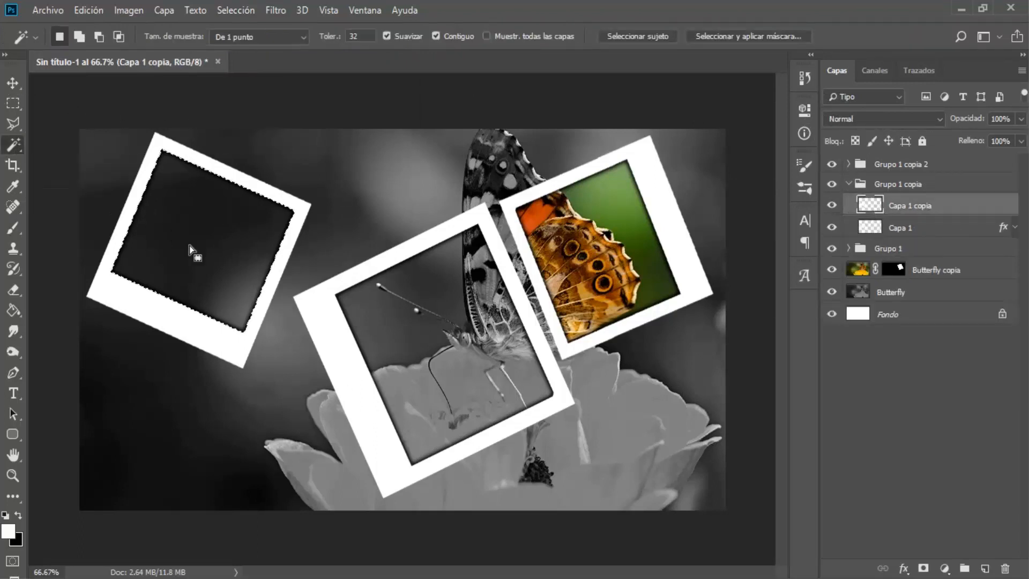
Paint the upper-left frame's selected area white on the Butterfly copia mask with the 204 px brush, deselect, and collapse Grupo 1 copia.
{"action": "left_click", "coordinate": [893, 270]}
{"action": "left_click", "coordinate": [14, 227]}
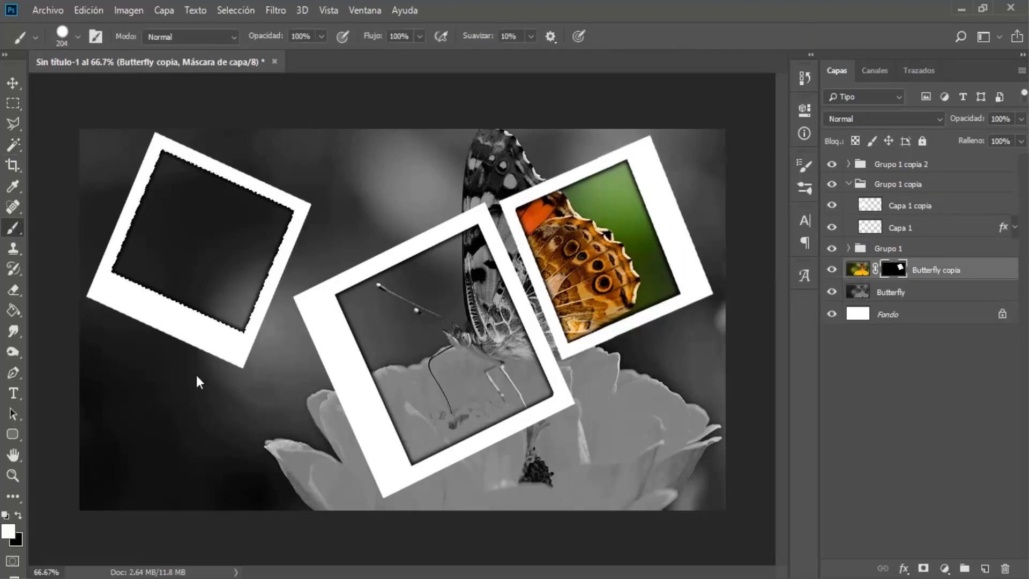
{"action": "mouse_move", "coordinate": [225, 278]}
{"action": "left_mouse_down"}
{"action": "mouse_move", "coordinate": [134, 214]}
{"action": "mouse_move", "coordinate": [172, 242]}
{"action": "mouse_move", "coordinate": [148, 260]}
{"action": "left_mouse_up"}
{"action": "left_click", "coordinate": [236, 11]}
{"action": "left_click", "coordinate": [245, 42]}
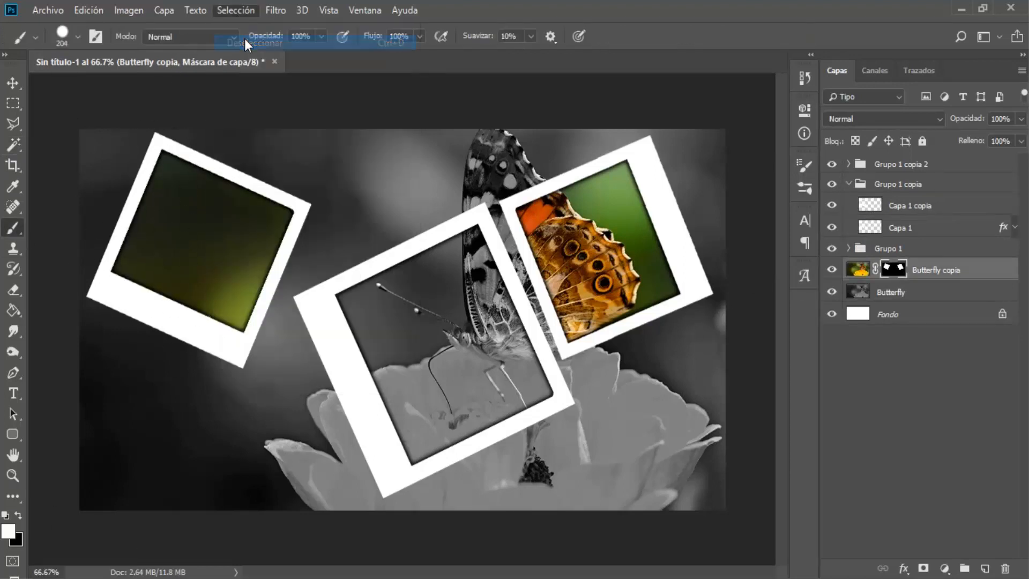
{"action": "left_click", "coordinate": [849, 184]}
Select the inside of the large central frame with the Magic Wand, using Capa 1 copia in Grupo 1.
{"action": "left_click", "coordinate": [848, 204]}
{"action": "left_click", "coordinate": [877, 227]}
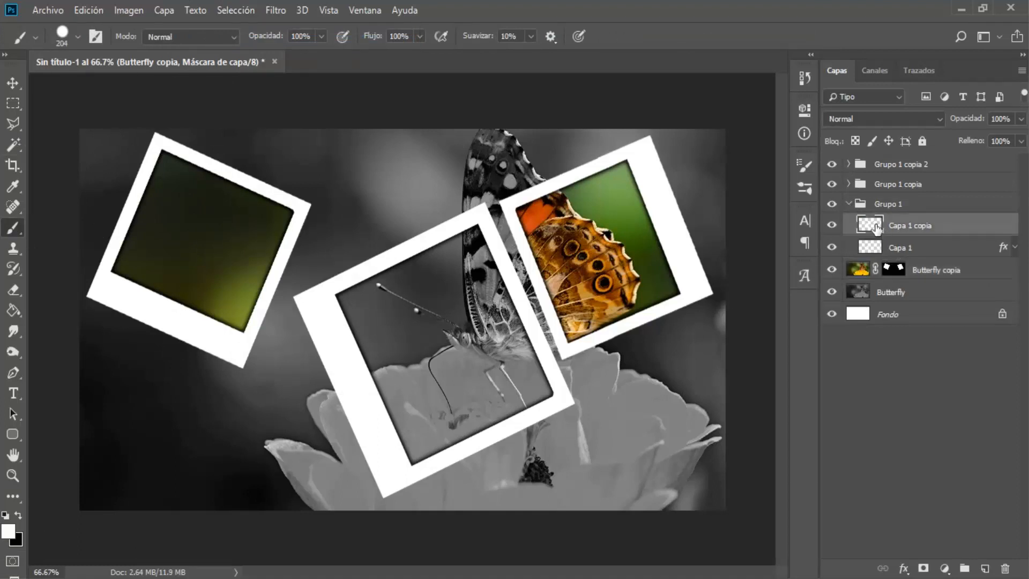
{"action": "key", "text": "w"}
{"action": "left_click", "coordinate": [400, 311]}
Paint the central frame's selected area white on the Butterfly copia mask with the 204 px brush, deselect, and collapse Grupo 1.
{"action": "left_click", "coordinate": [893, 269]}
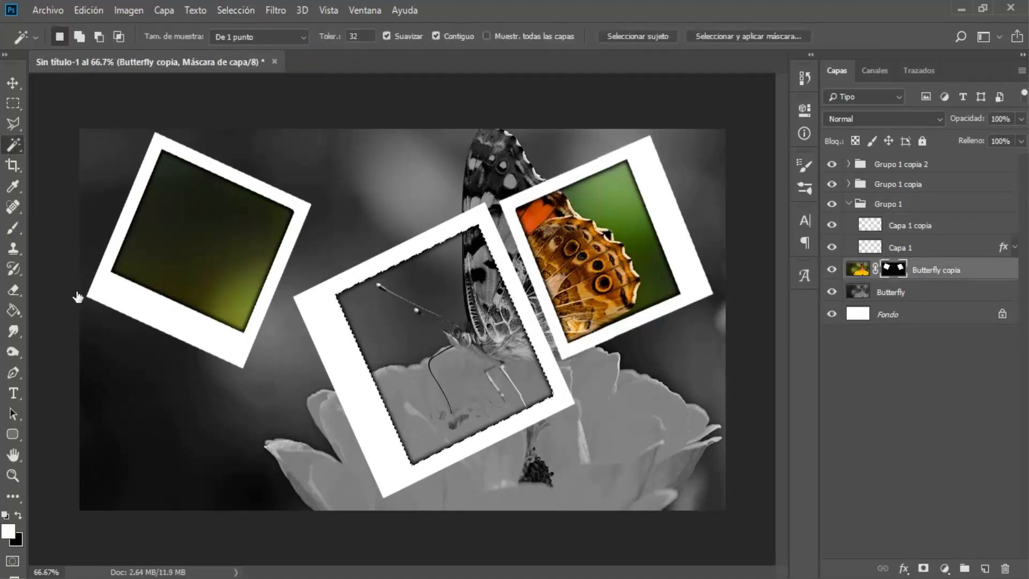
{"action": "right_click", "coordinate": [13, 228]}
{"action": "left_click", "coordinate": [57, 225]}
{"action": "mouse_move", "coordinate": [365, 332]}
{"action": "left_mouse_down"}
{"action": "mouse_move", "coordinate": [407, 407]}
{"action": "mouse_move", "coordinate": [423, 317]}
{"action": "mouse_move", "coordinate": [378, 320]}
{"action": "left_mouse_up"}
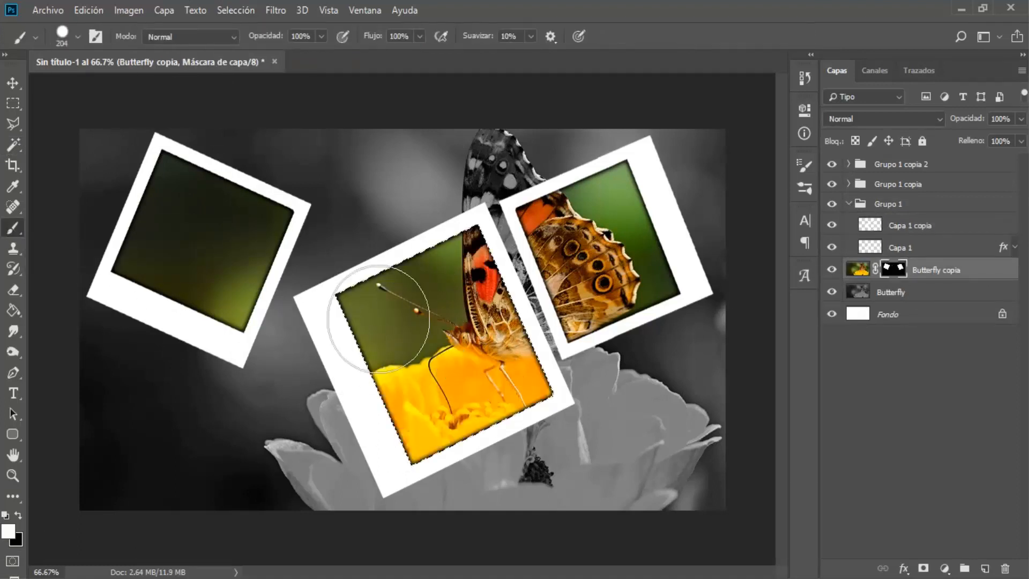
{"action": "left_click", "coordinate": [235, 10]}
{"action": "left_click", "coordinate": [246, 38]}
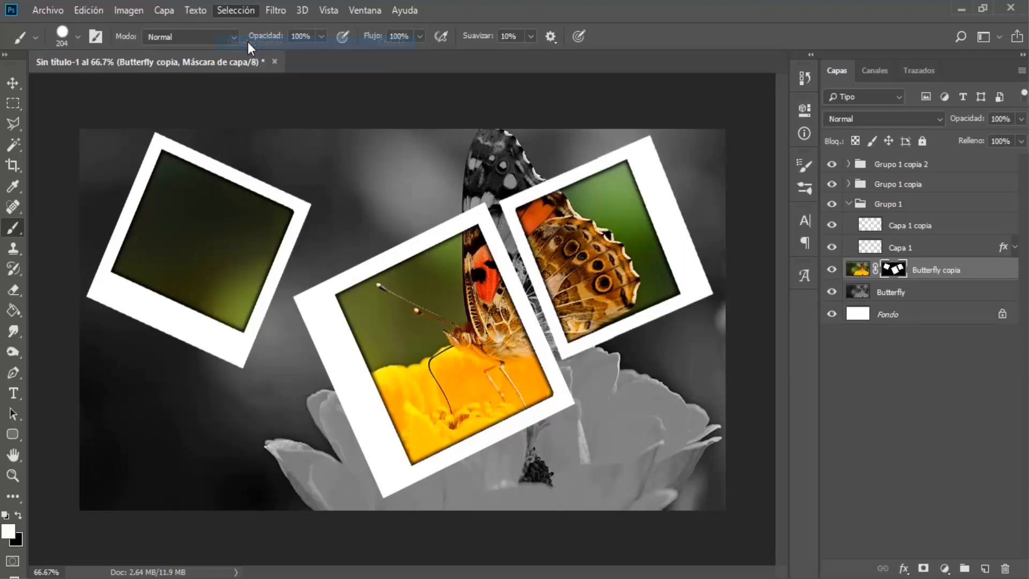
{"action": "left_click", "coordinate": [848, 205]}
Add a Curves adjustment layer above Grupo 1 copia 2 and raise the RGB curve's midpoint slightly to brighten the collage.
{"action": "left_click", "coordinate": [889, 165]}
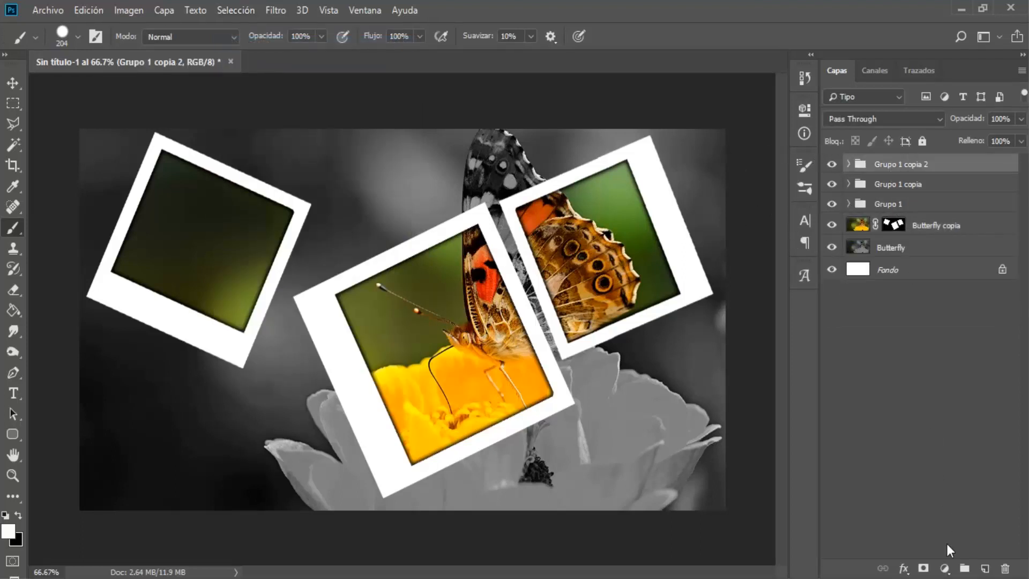
{"action": "left_click", "coordinate": [946, 568]}
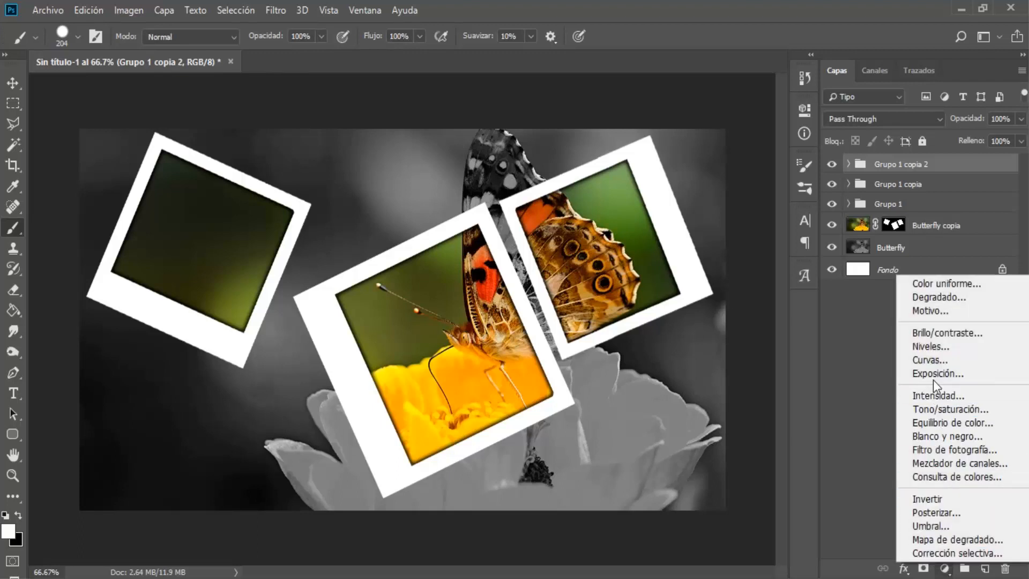
{"action": "left_click", "coordinate": [931, 361]}
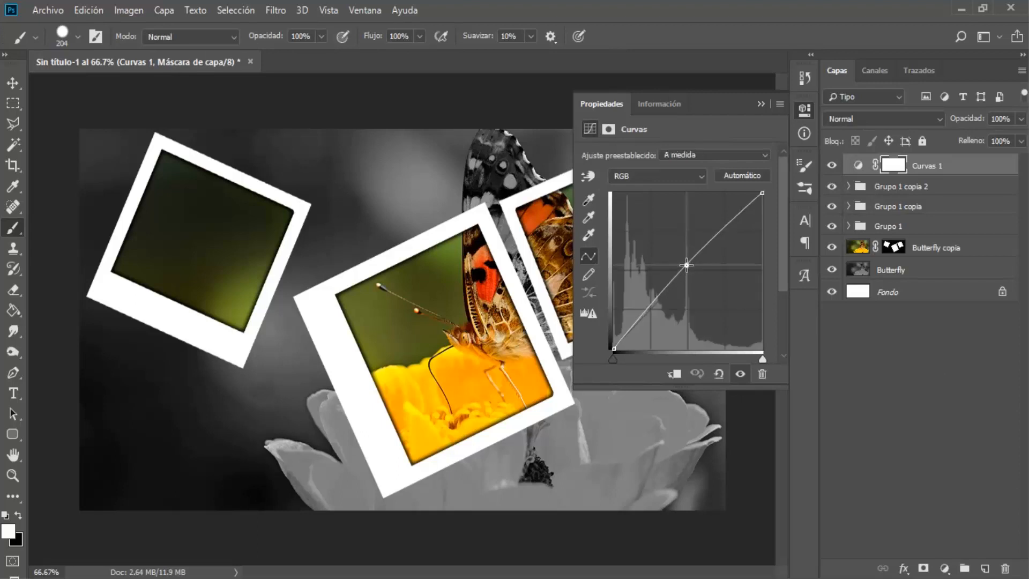
{"action": "left_click_drag", "start_coordinate": [688, 271], "coordinate": [687, 265]}
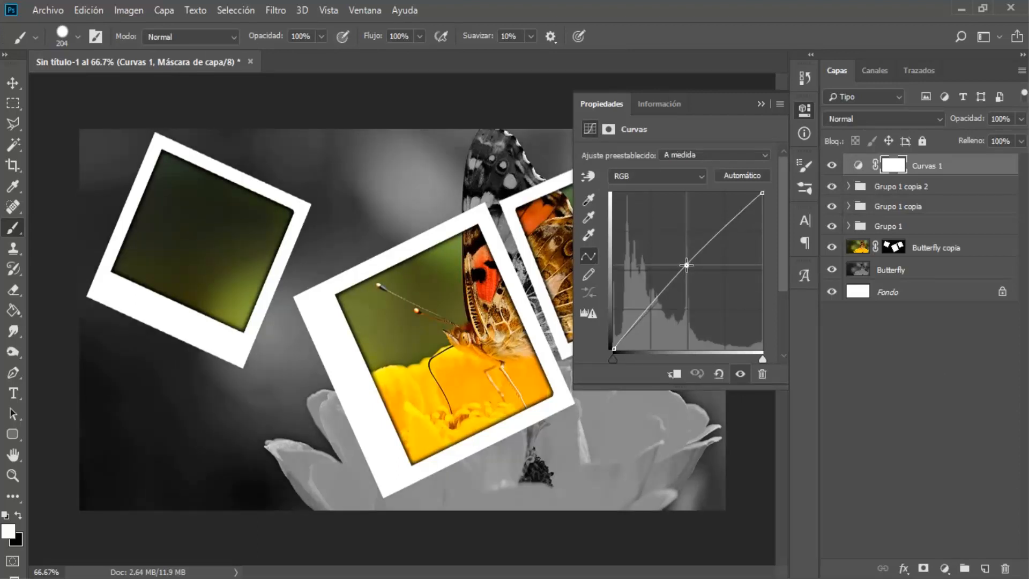
{"action": "left_click", "coordinate": [760, 103]}
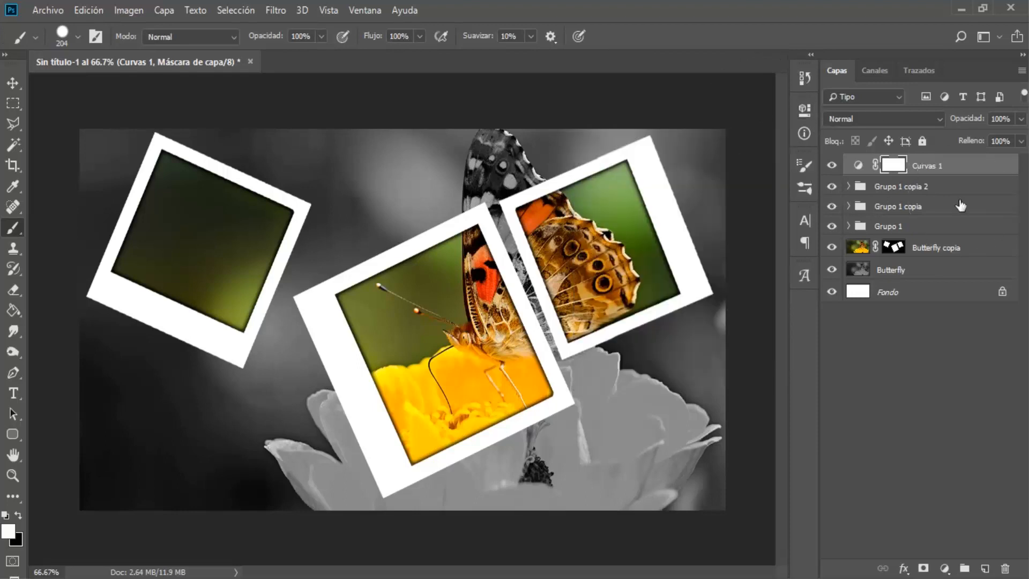
{"action": "key", "text": "ctrl+plus"}
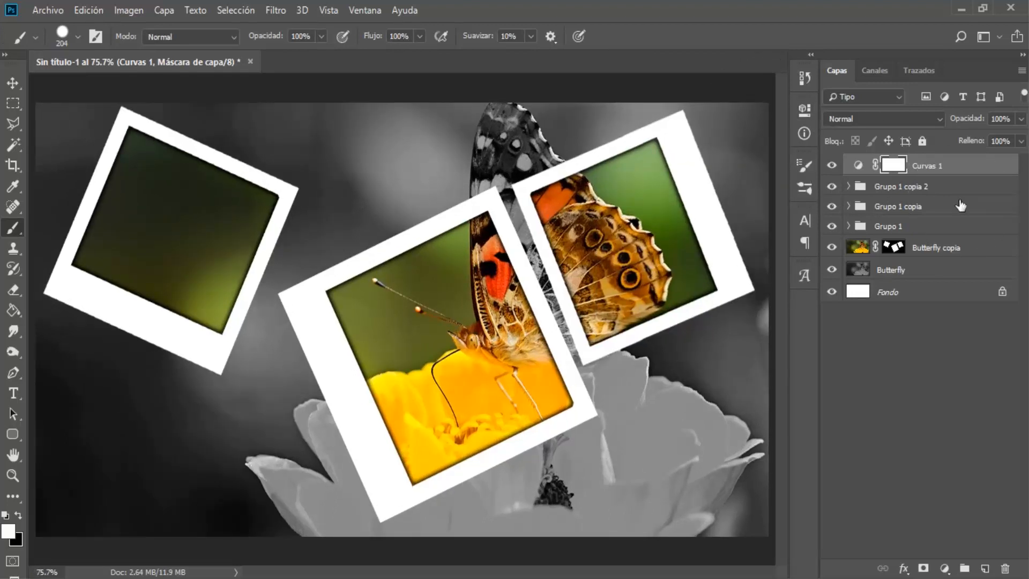